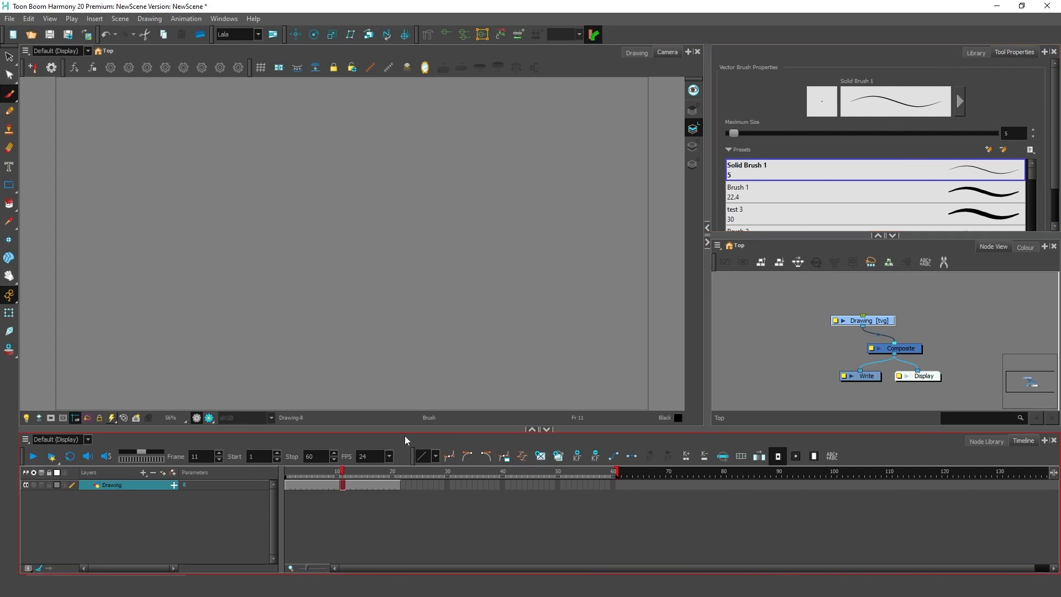
Step: Enable the Advanced Onion Skin display for the smiley-face drawing in the camera view
{"action": "left_click", "coordinate": [9, 351]}
{"action": "left_click", "coordinate": [7, 353]}
{"action": "left_click", "coordinate": [7, 353]}
{"action": "left_click", "coordinate": [8, 354]}
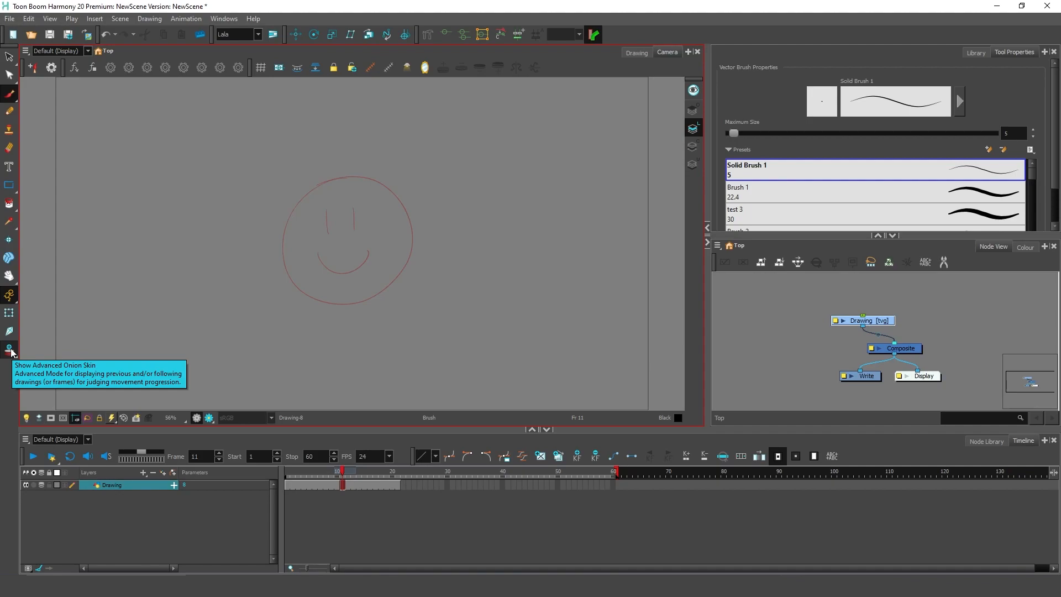
{"action": "left_click", "coordinate": [11, 352]}
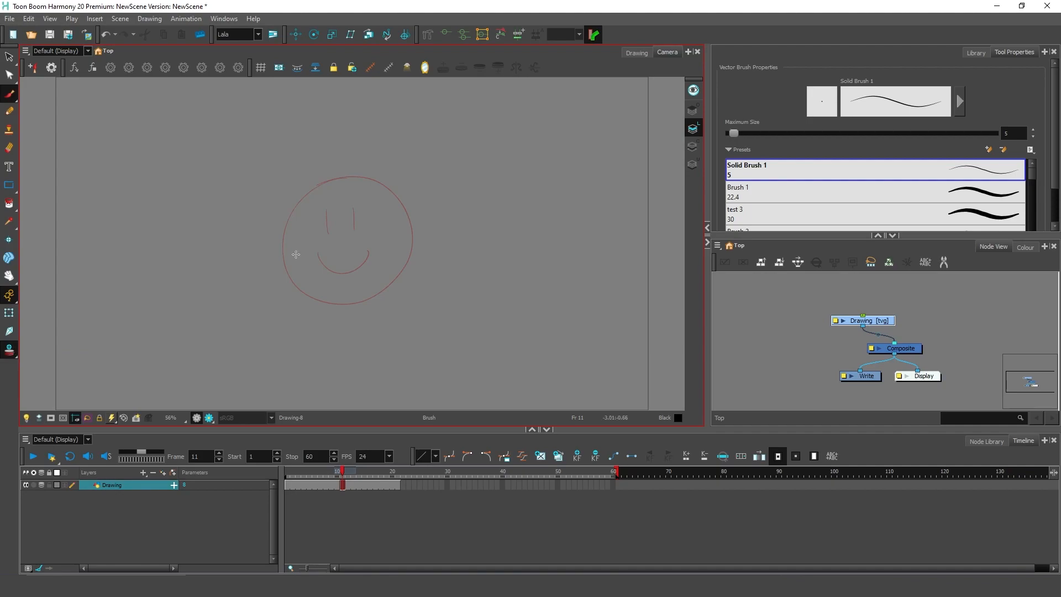
Step: Add the Onion Skin view as a docked tab beside Tool Properties
{"action": "left_click", "coordinate": [224, 18]}
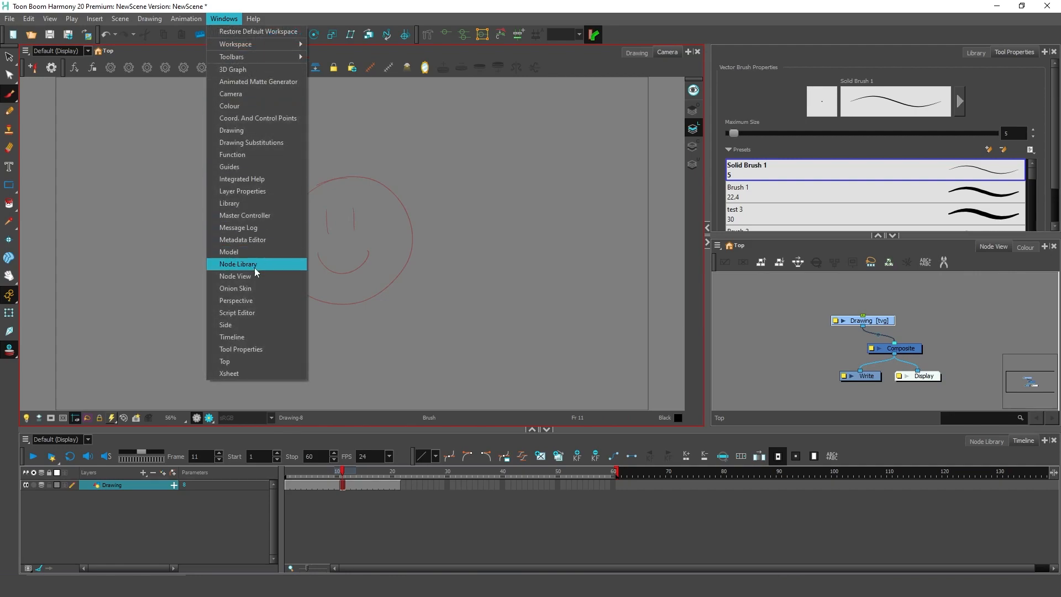
{"action": "left_click", "coordinate": [253, 287]}
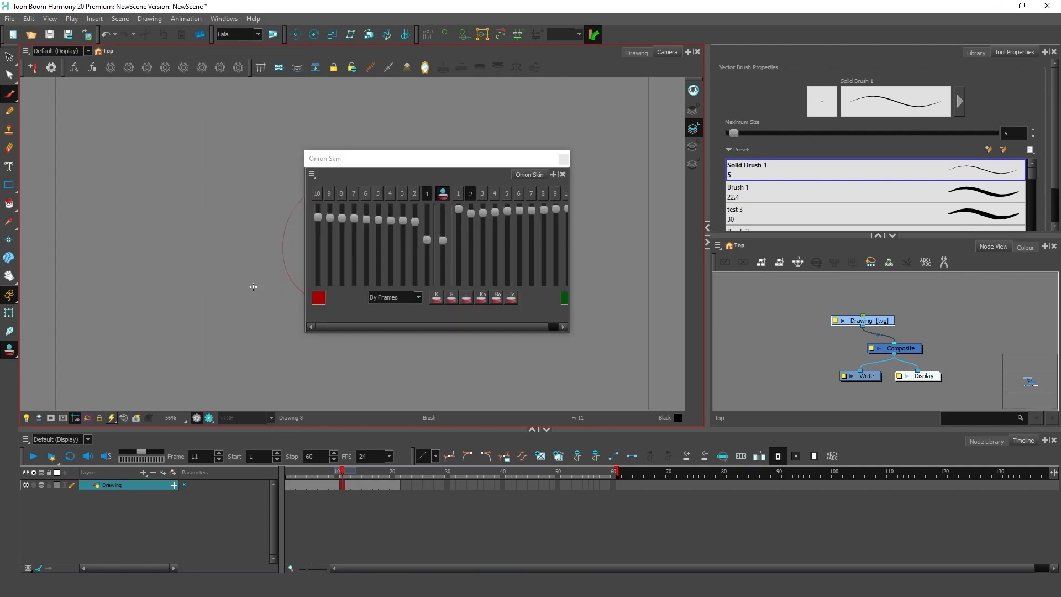
{"action": "left_click_drag", "start_coordinate": [401, 151], "coordinate": [1047, 53]}
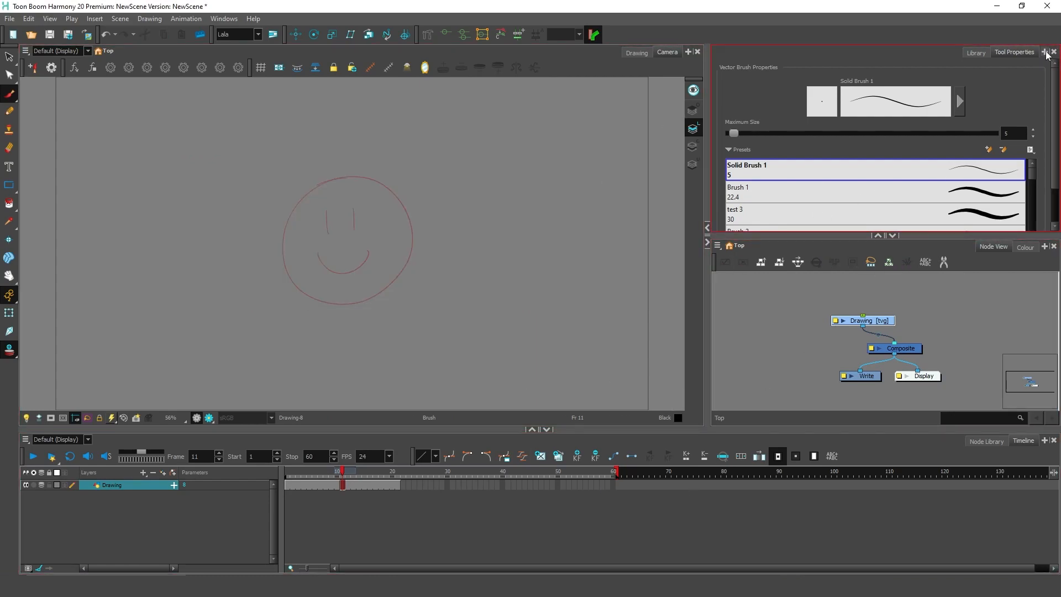
{"action": "left_click", "coordinate": [1045, 52]}
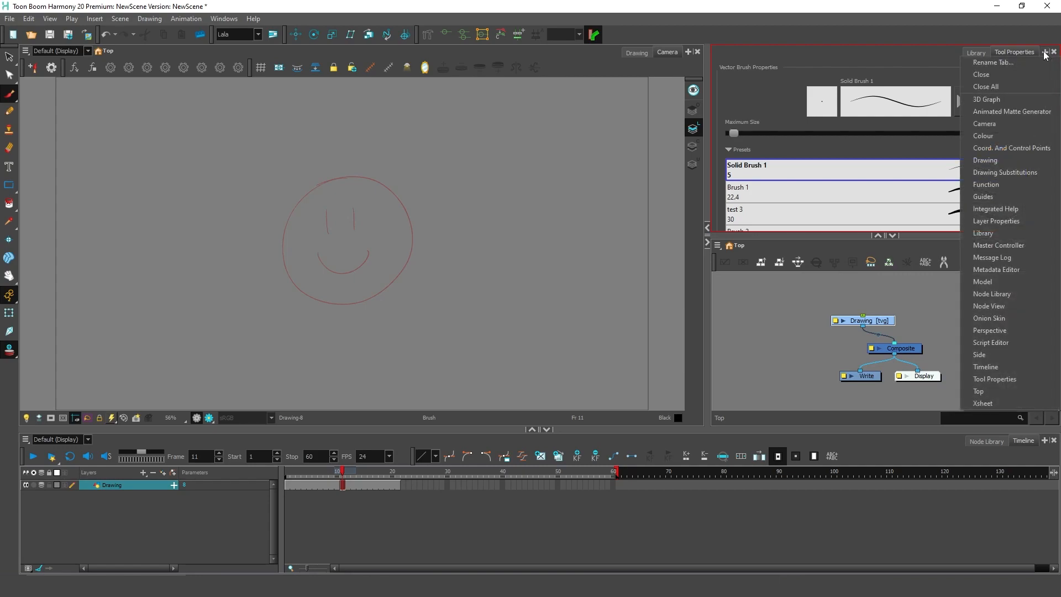
{"action": "left_click", "coordinate": [1011, 318]}
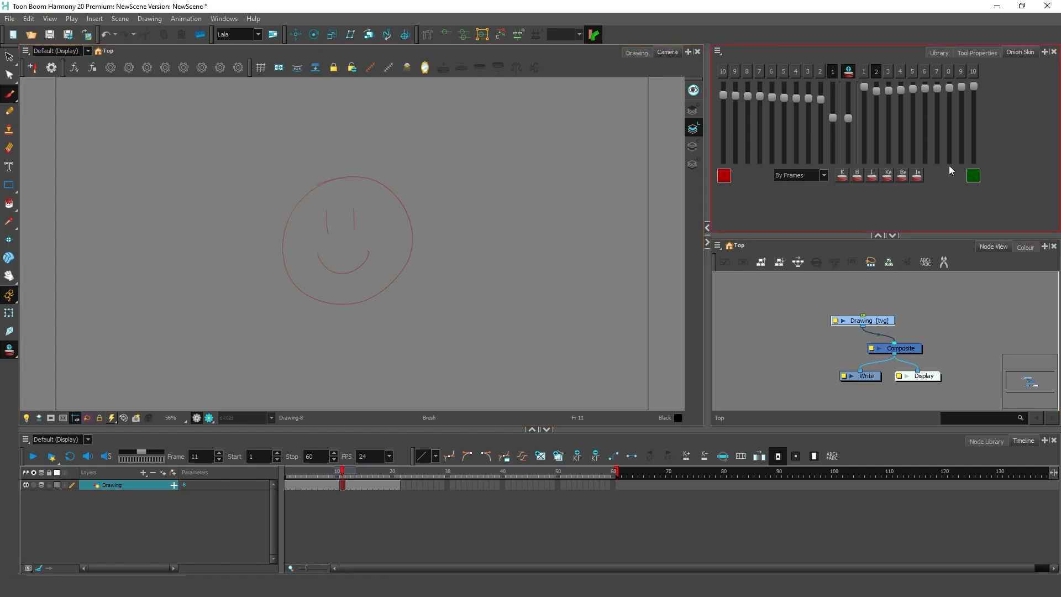
Step: Turn on the onion skin for all ten previous and all ten following frames of the PERSO layer
{"action": "left_click", "coordinate": [813, 175]}
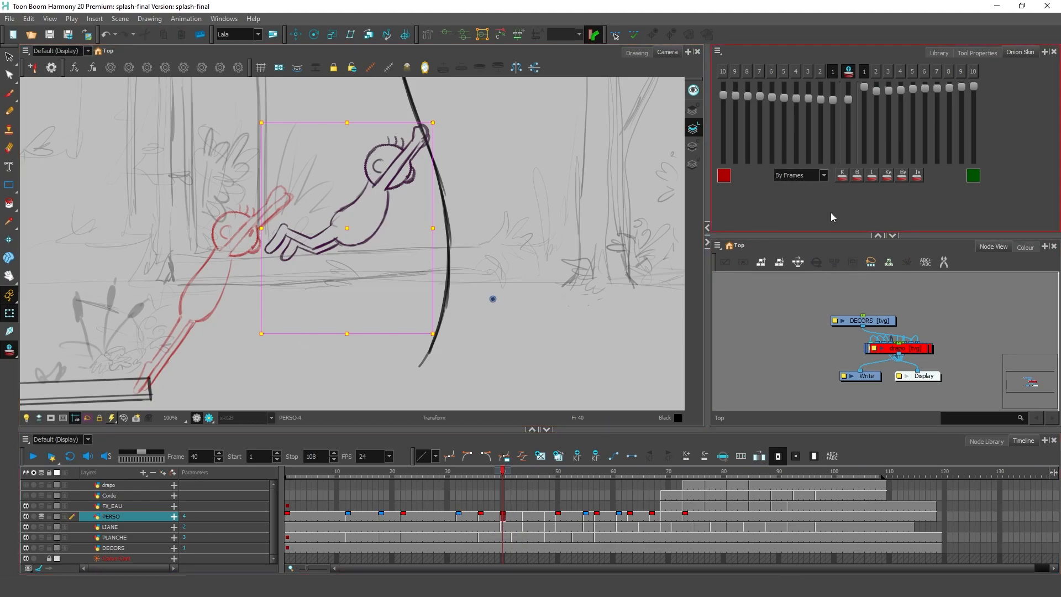
{"action": "left_click_drag", "start_coordinate": [823, 71], "coordinate": [724, 72]}
{"action": "left_click_drag", "start_coordinate": [876, 72], "coordinate": [973, 72]}
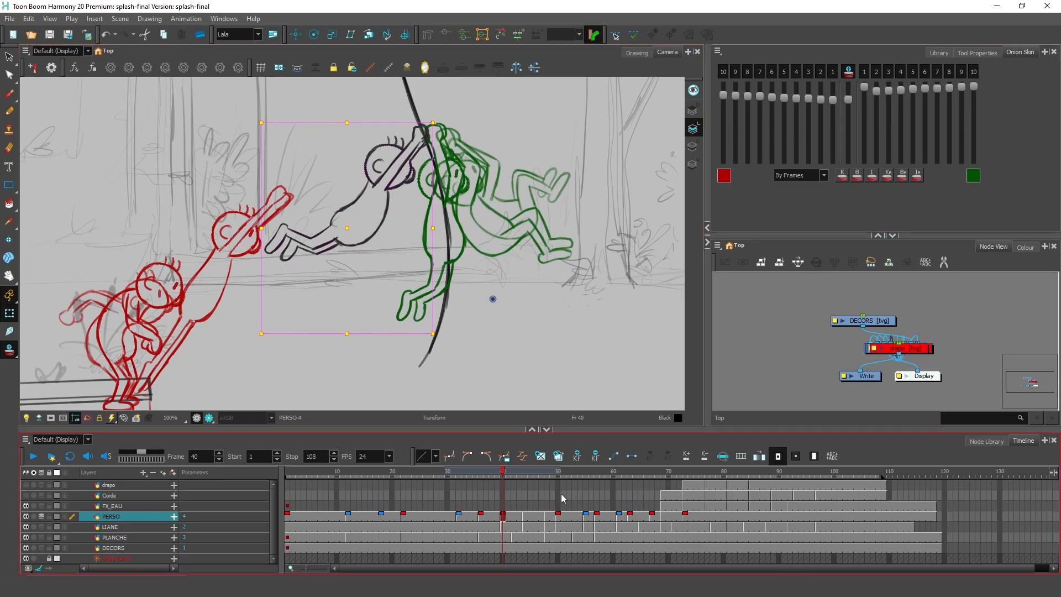
Step: Set the onion skin mode to By Drawings and advance to the next PERSO drawing at frame 44
{"action": "left_click", "coordinate": [814, 176]}
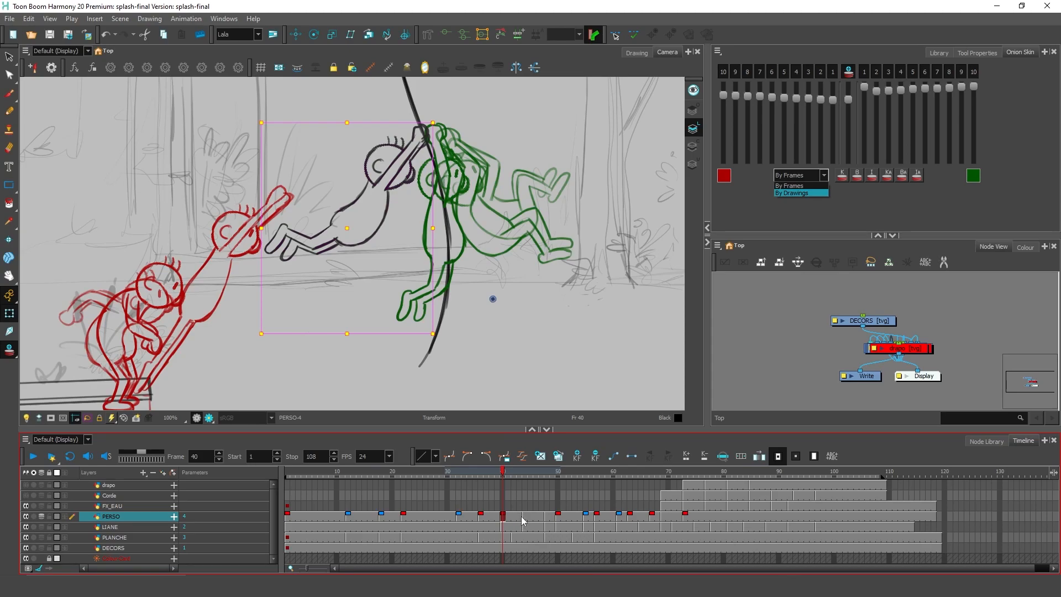
{"action": "left_click", "coordinate": [802, 193]}
{"action": "scroll", "coordinate": [533, 202], "scroll_direction": "down", "scroll_amount": 3}
{"action": "left_click_drag", "start_coordinate": [570, 210], "coordinate": [492, 224]}
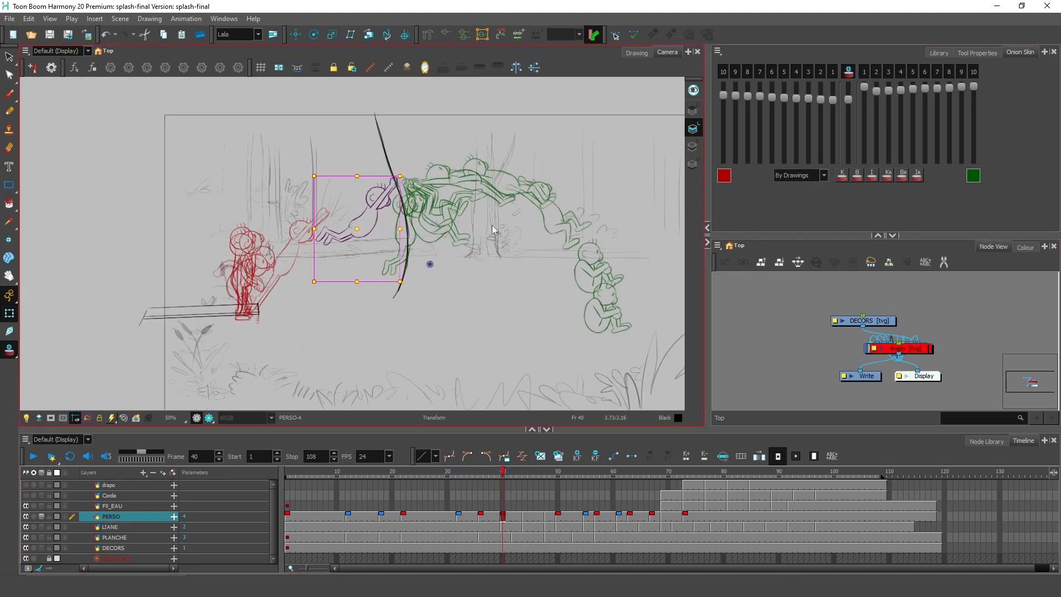
{"action": "scroll", "coordinate": [492, 224], "scroll_direction": "up", "scroll_amount": 1}
{"action": "key", "text": "g"}
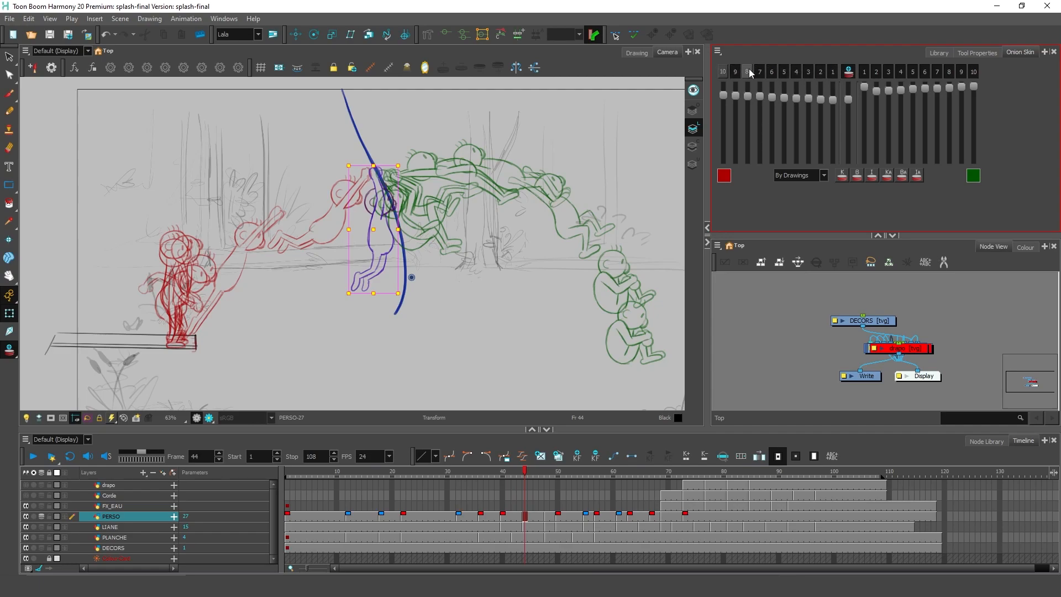
Step: Hide alternate previous and following drawings from the onion skin, including numbers 2 and 4 on both sides
{"action": "left_click", "coordinate": [771, 73]}
{"action": "left_click", "coordinate": [797, 73]}
{"action": "left_click", "coordinate": [820, 73]}
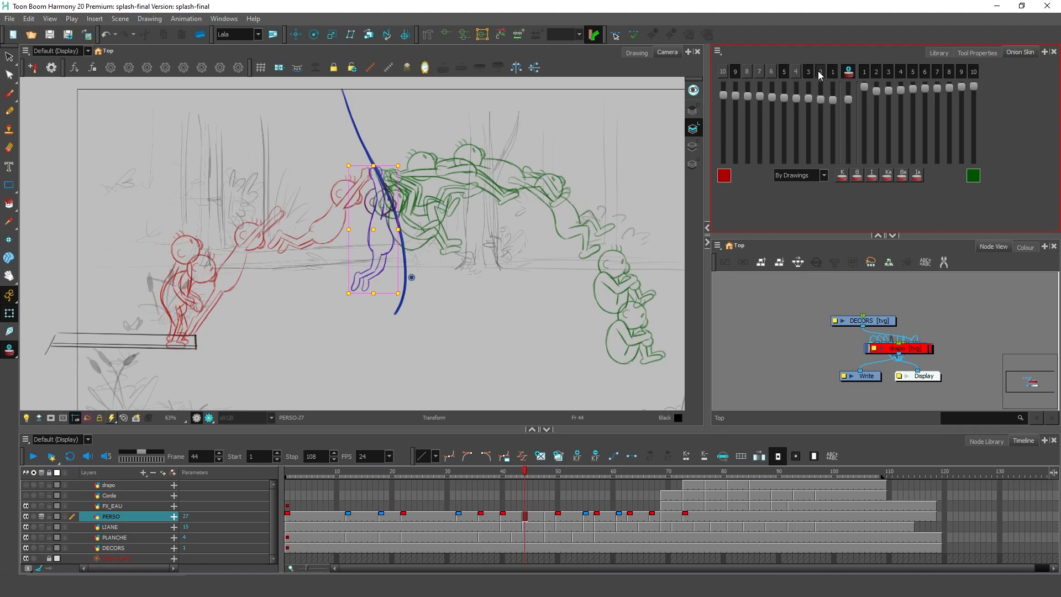
{"action": "left_click", "coordinate": [877, 72]}
{"action": "left_click", "coordinate": [901, 72]}
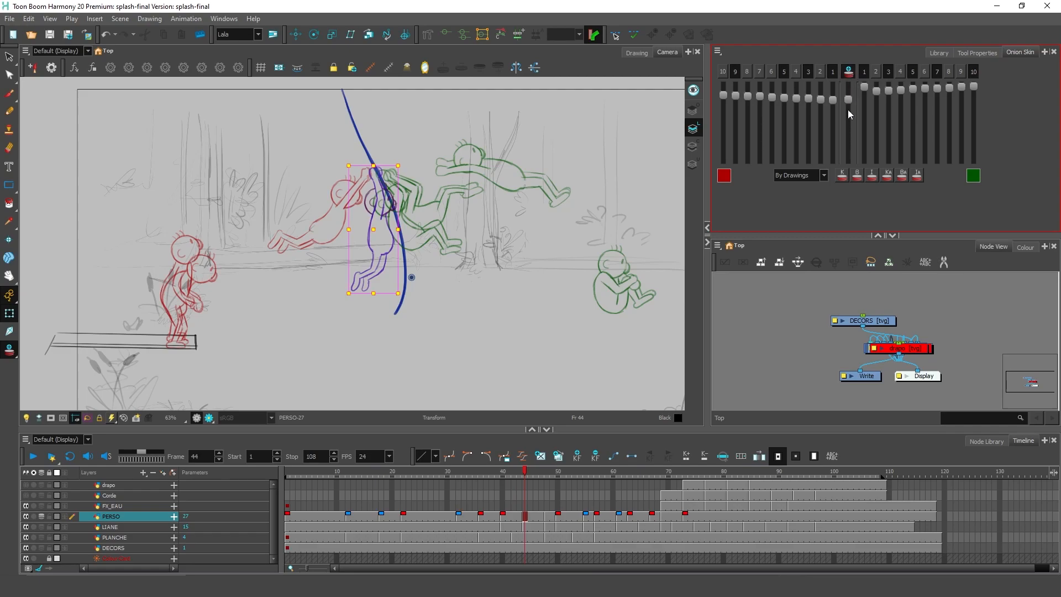
Step: Adjust the current drawing's onion skin slider and toggle the onion skin off and on again
{"action": "mouse_move", "coordinate": [850, 89]}
{"action": "left_mouse_down"}
{"action": "mouse_move", "coordinate": [852, 156]}
{"action": "mouse_move", "coordinate": [853, 88]}
{"action": "mouse_move", "coordinate": [855, 153]}
{"action": "mouse_move", "coordinate": [853, 101]}
{"action": "left_mouse_up"}
{"action": "left_click", "coordinate": [851, 74]}
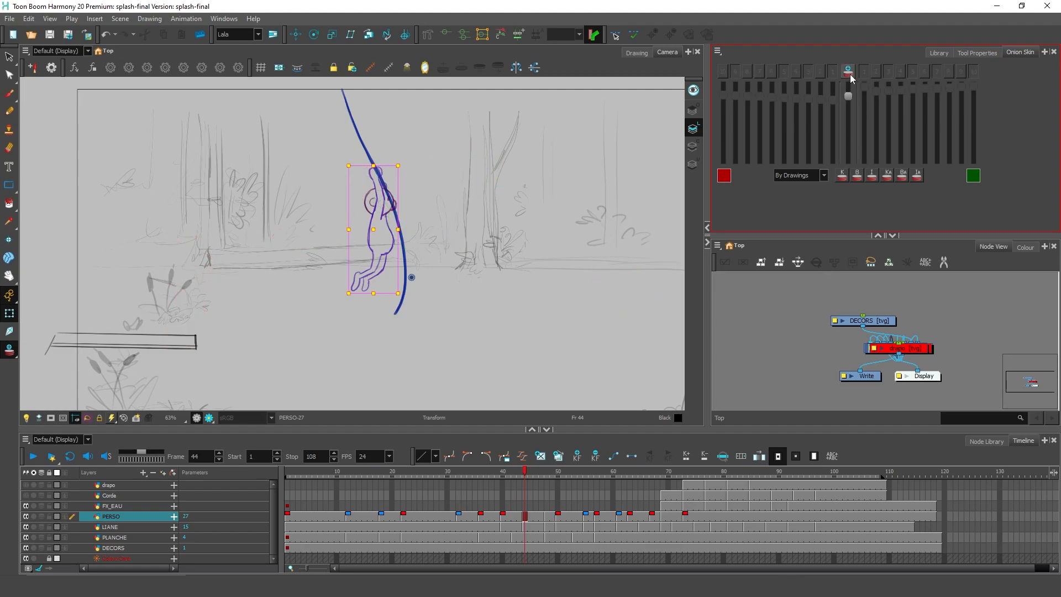
{"action": "left_click", "coordinate": [850, 74]}
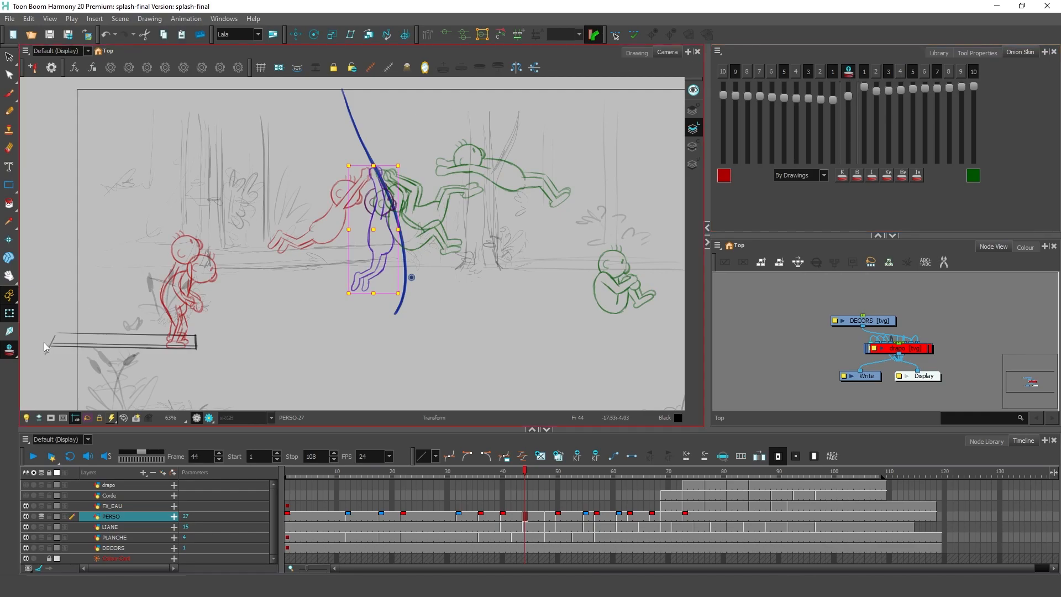
{"action": "left_click", "coordinate": [9, 349]}
{"action": "left_click", "coordinate": [9, 350]}
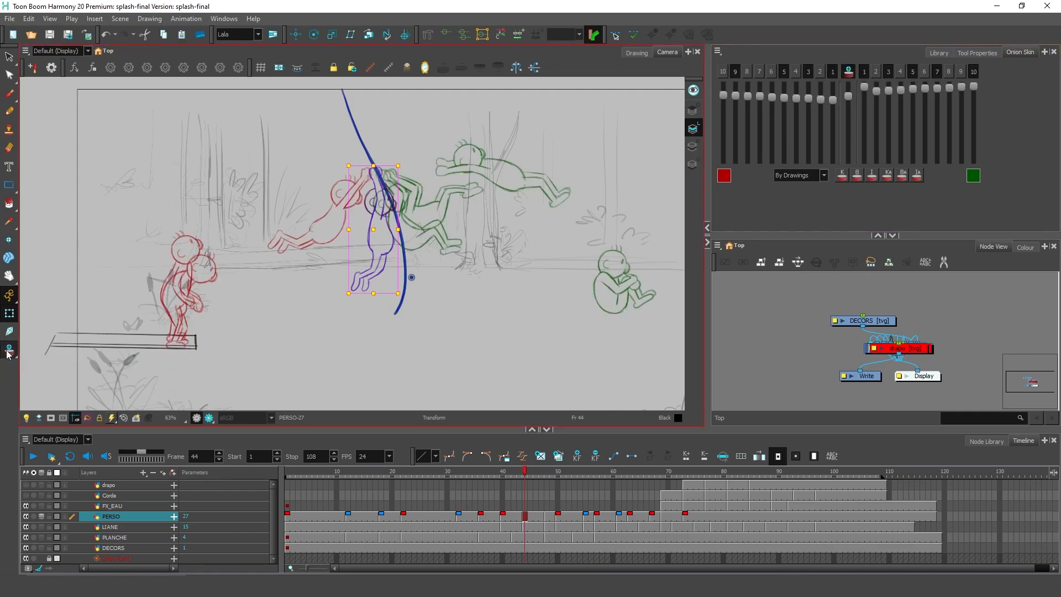
Step: Grade the onion skin sliders so the previous and following drawings fade progressively with distance from the current one
{"action": "left_click", "coordinate": [849, 72]}
{"action": "left_click", "coordinate": [849, 72]}
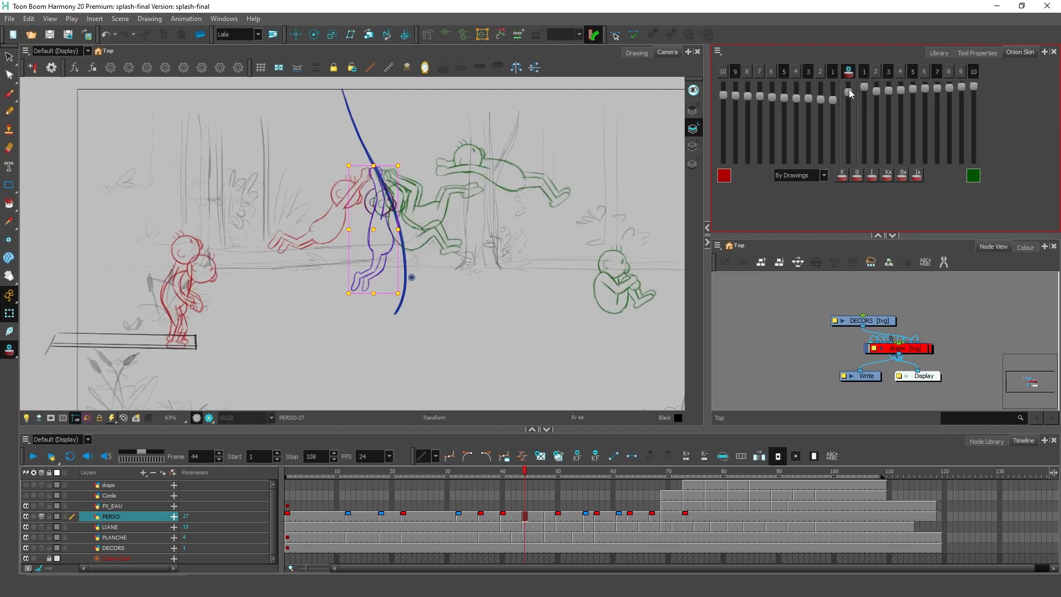
{"action": "left_click_drag", "start_coordinate": [783, 98], "coordinate": [784, 139]}
{"action": "left_click_drag", "start_coordinate": [889, 91], "coordinate": [897, 147]}
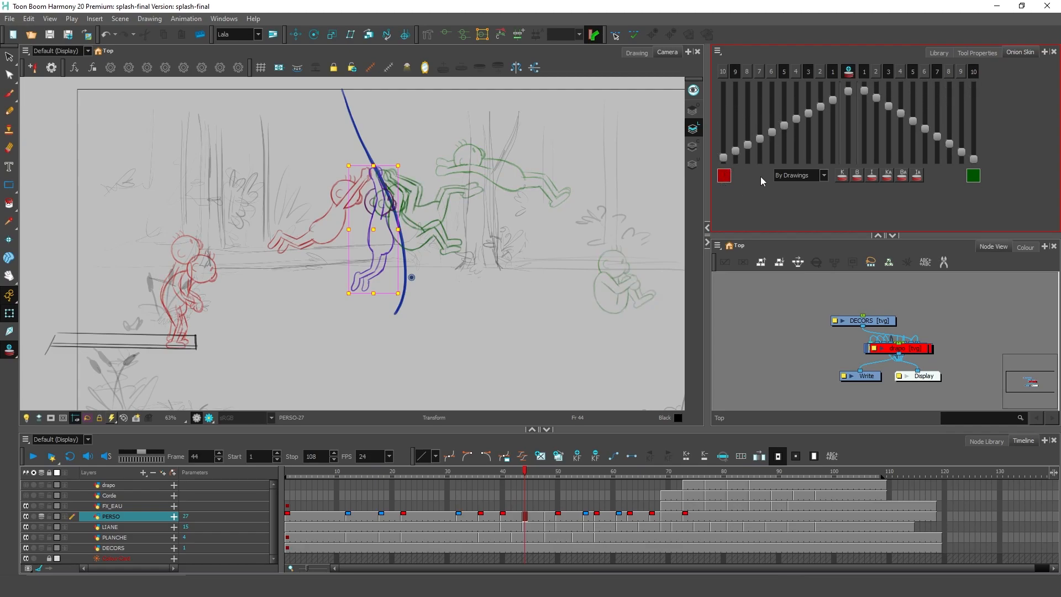
Step: Set the onion skin colours to green (RGB 27, 170, 27) for previous drawings and dark blue (RGB 34, 29, 85) for following drawings
{"action": "left_click", "coordinate": [724, 176]}
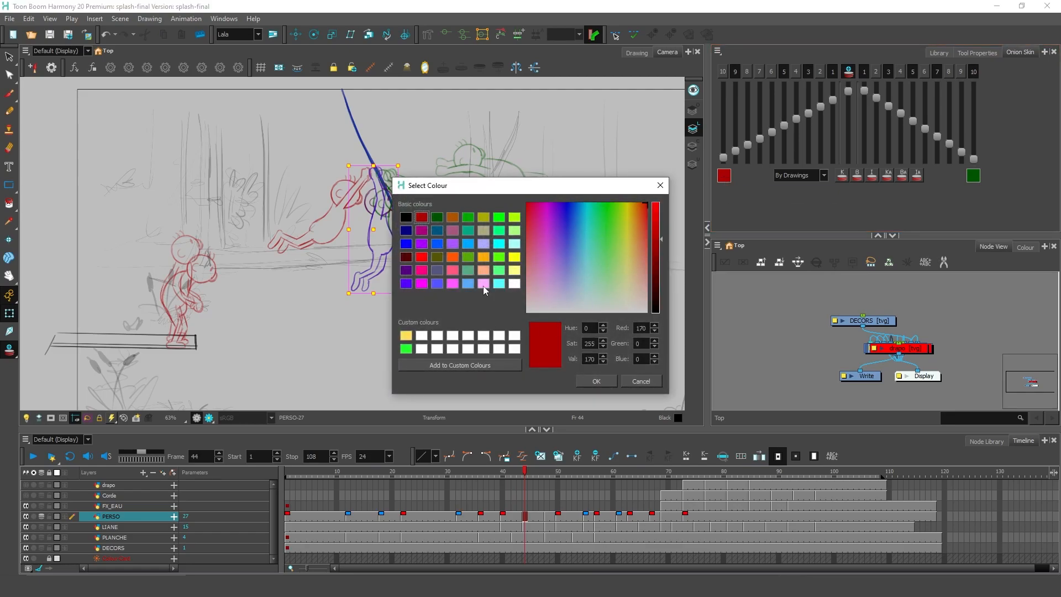
{"action": "left_click", "coordinate": [607, 232]}
{"action": "left_click", "coordinate": [546, 230]}
{"action": "left_click", "coordinate": [608, 220]}
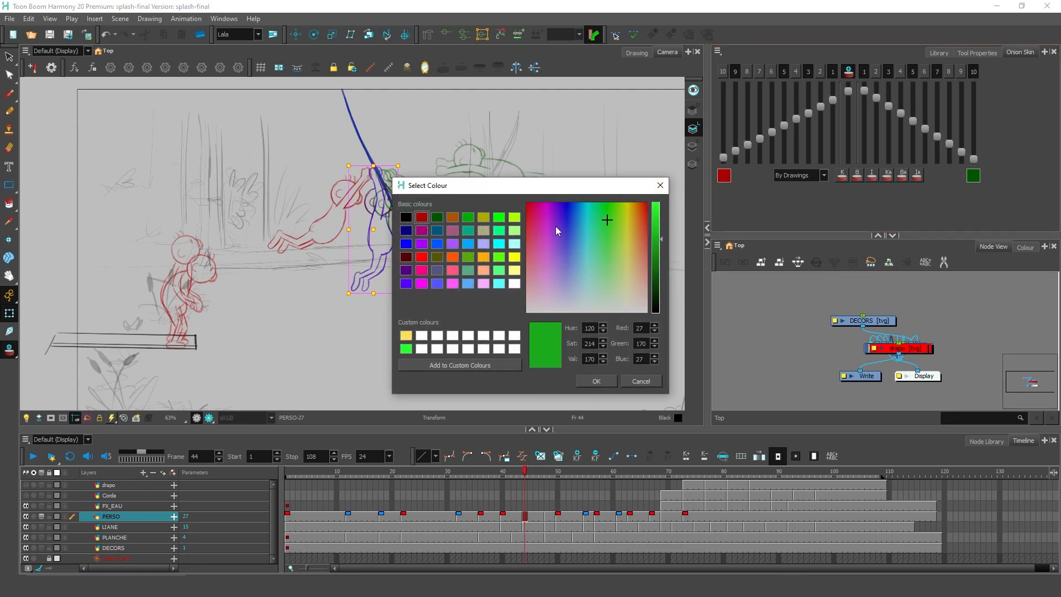
{"action": "left_click", "coordinate": [595, 387]}
{"action": "left_click", "coordinate": [974, 175]}
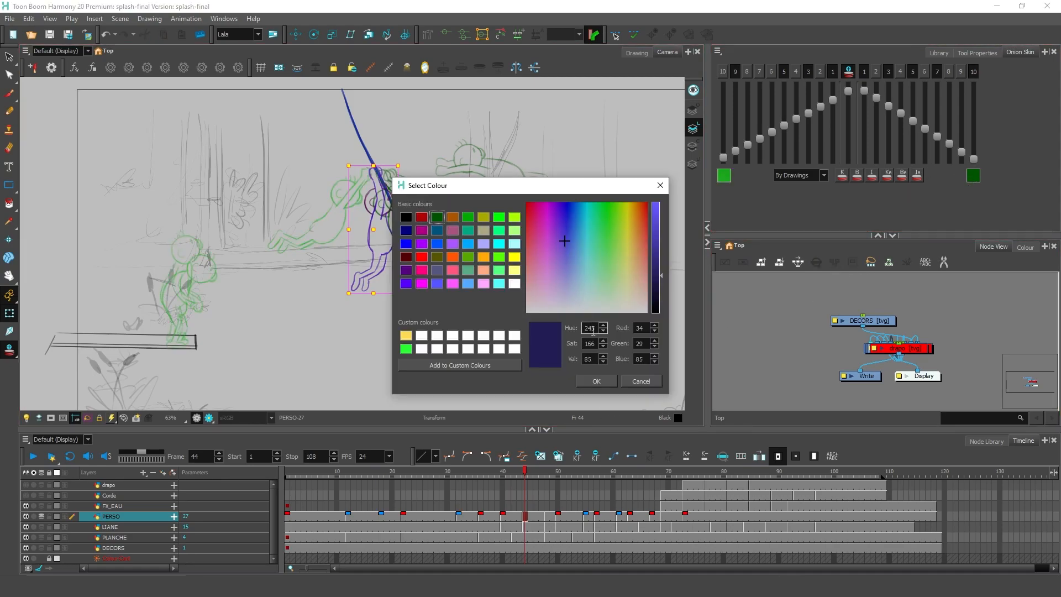
{"action": "left_click", "coordinate": [597, 380]}
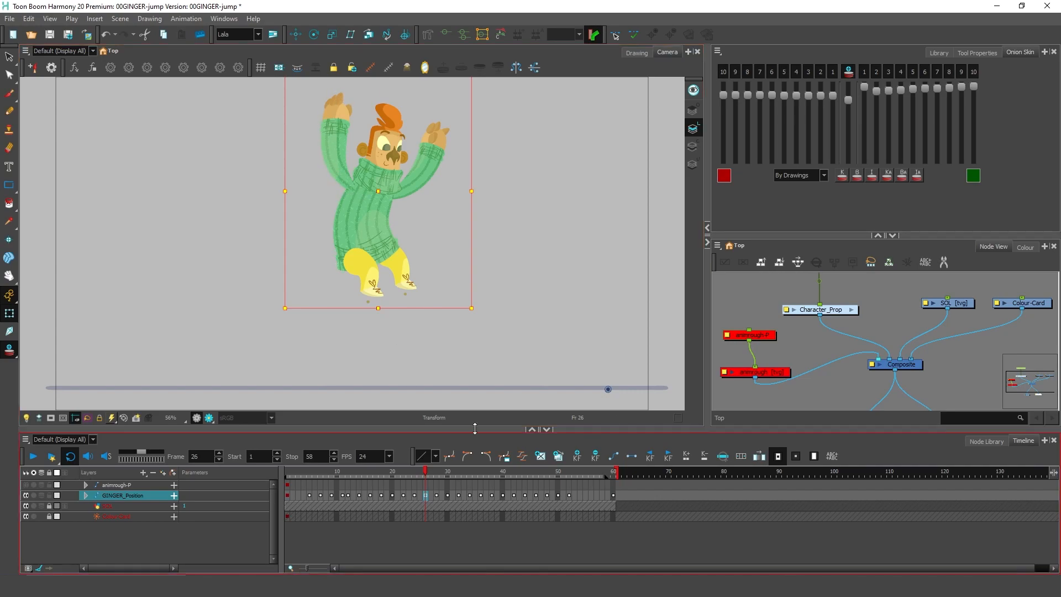
Step: Go back to frame 24, select the character's raised hand and locate its layer in the timeline
{"action": "key", "text": "comma"}
{"action": "key", "text": "comma"}
{"action": "left_click", "coordinate": [323, 117]}
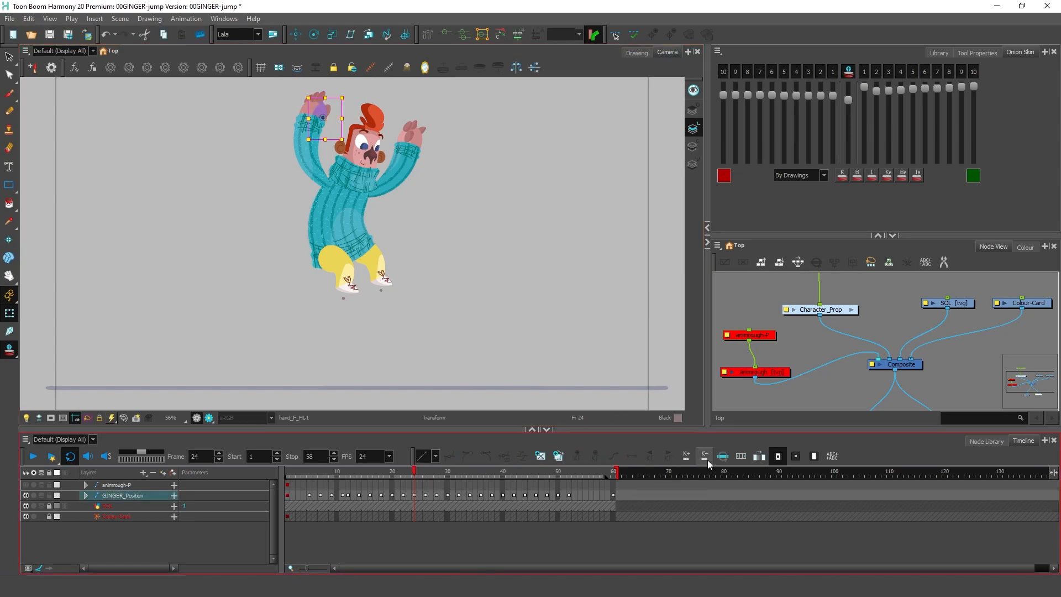
{"action": "left_click", "coordinate": [723, 458]}
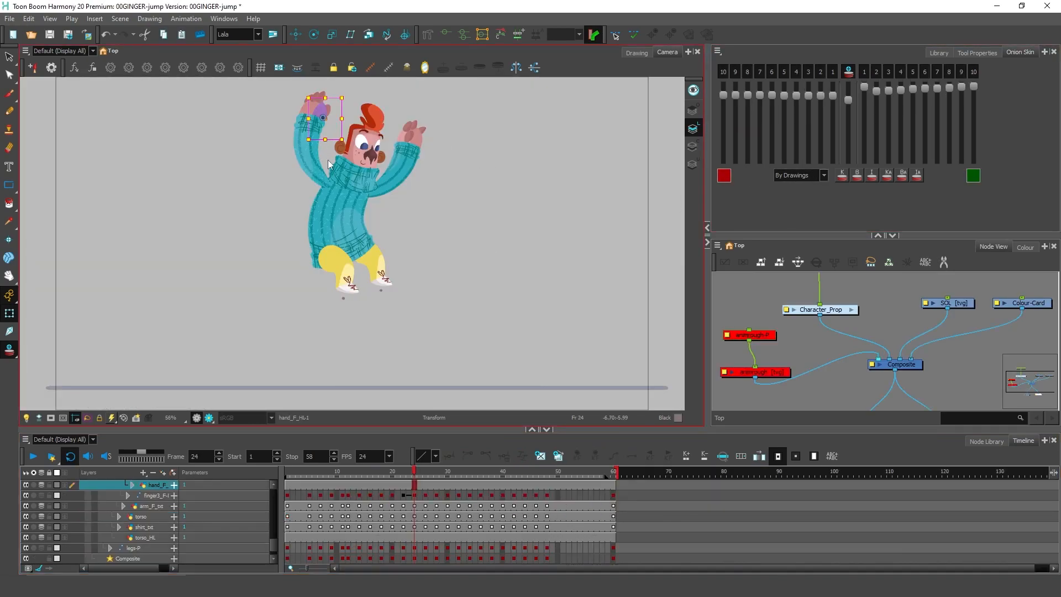
Step: Switch the onion skin mode to By Frames and lower the current frame's slider to about the middle
{"action": "left_click", "coordinate": [823, 175]}
{"action": "left_click", "coordinate": [803, 186]}
{"action": "left_click_drag", "start_coordinate": [848, 100], "coordinate": [849, 129]}
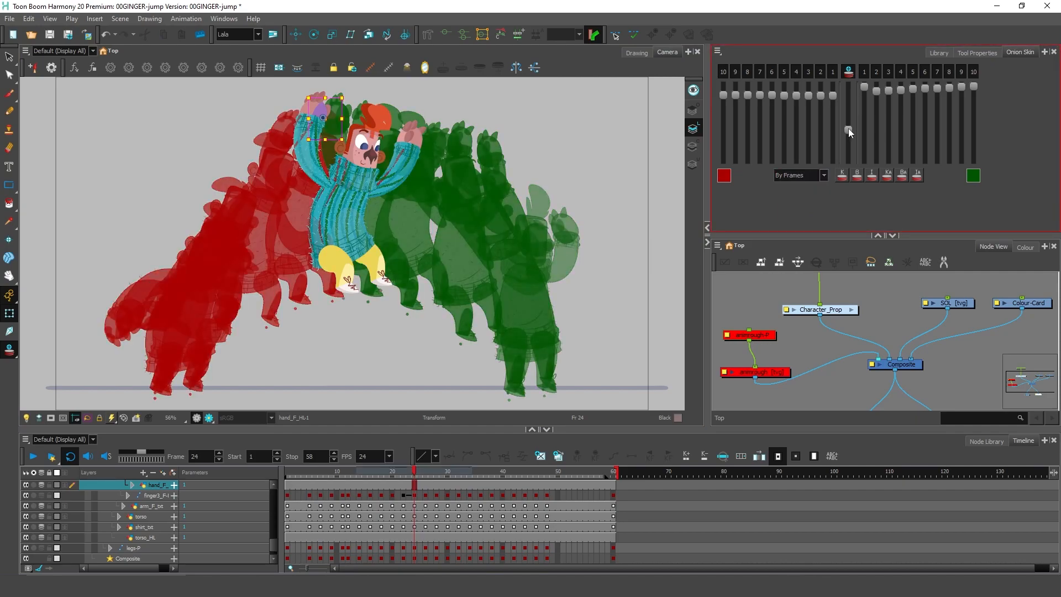
Step: Toggle the onion skin off and on, and preview it for the whole character by selecting Character_Prop-P at frame 24
{"action": "left_click", "coordinate": [303, 278]}
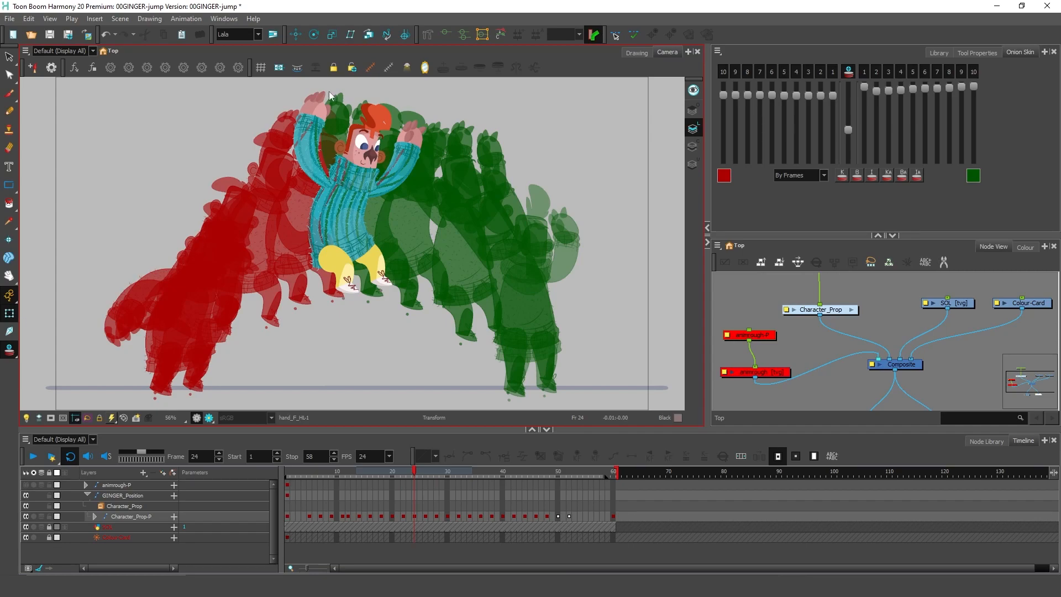
{"action": "key", "text": "alt+o"}
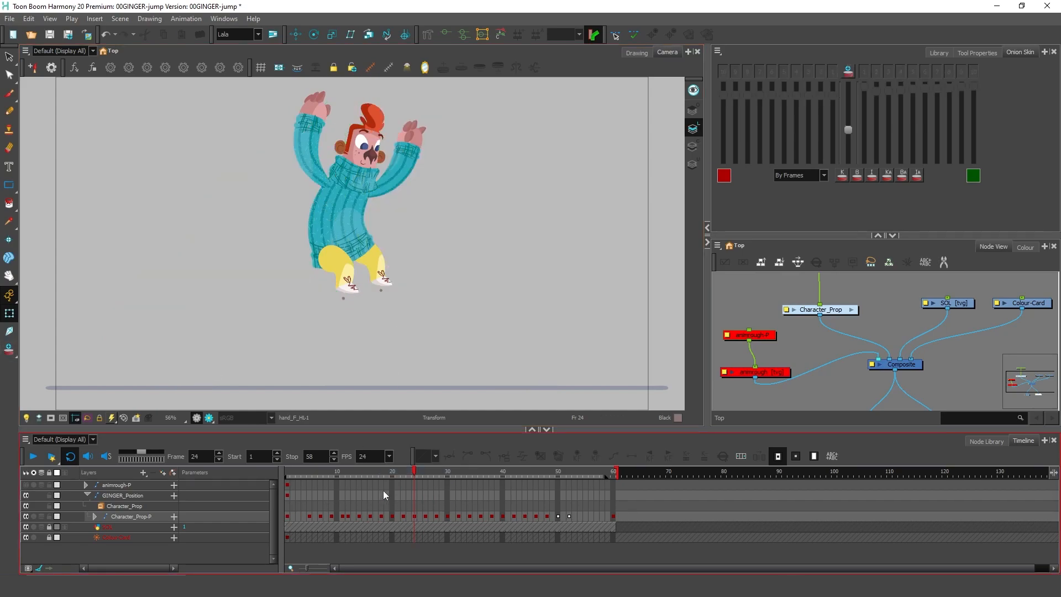
{"action": "left_click", "coordinate": [11, 356]}
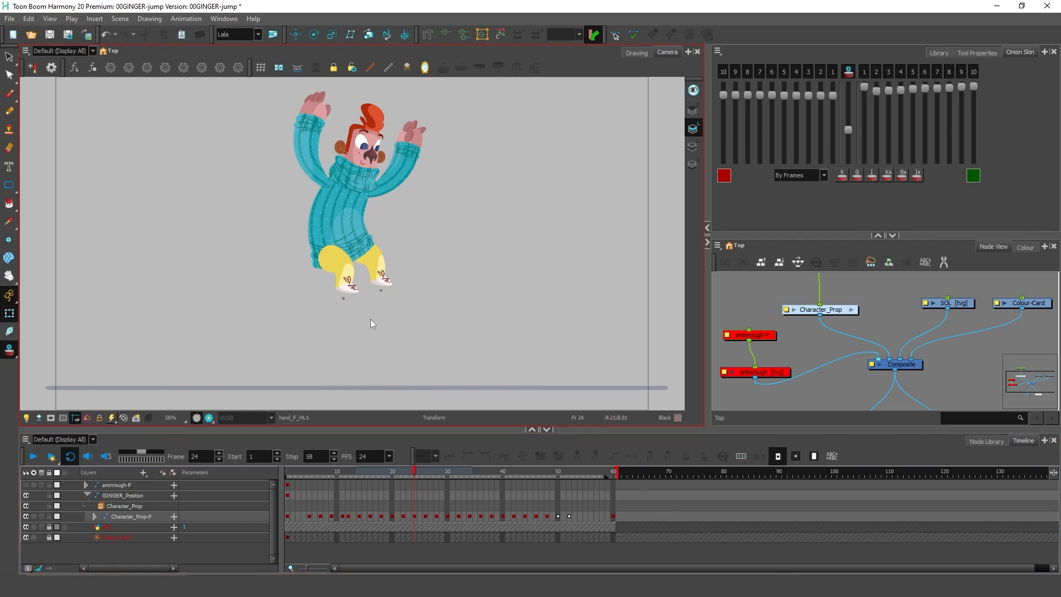
{"action": "left_click", "coordinate": [414, 515]}
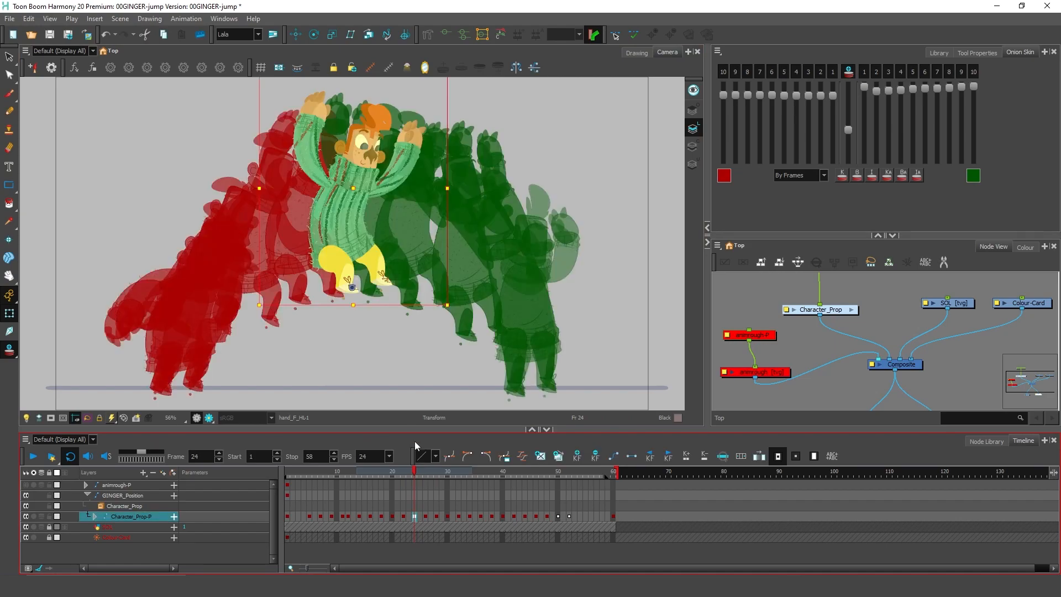
{"action": "left_click", "coordinate": [424, 233]}
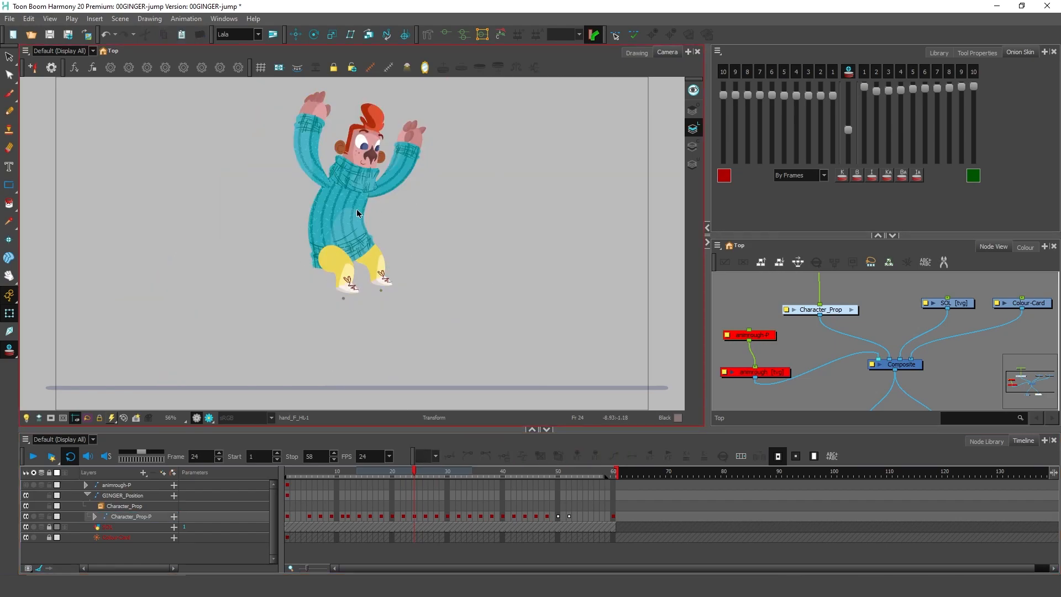
Step: Preview the onion skin of the raised hand alone and of its whole arm, and clear the selection
{"action": "left_click", "coordinate": [320, 112]}
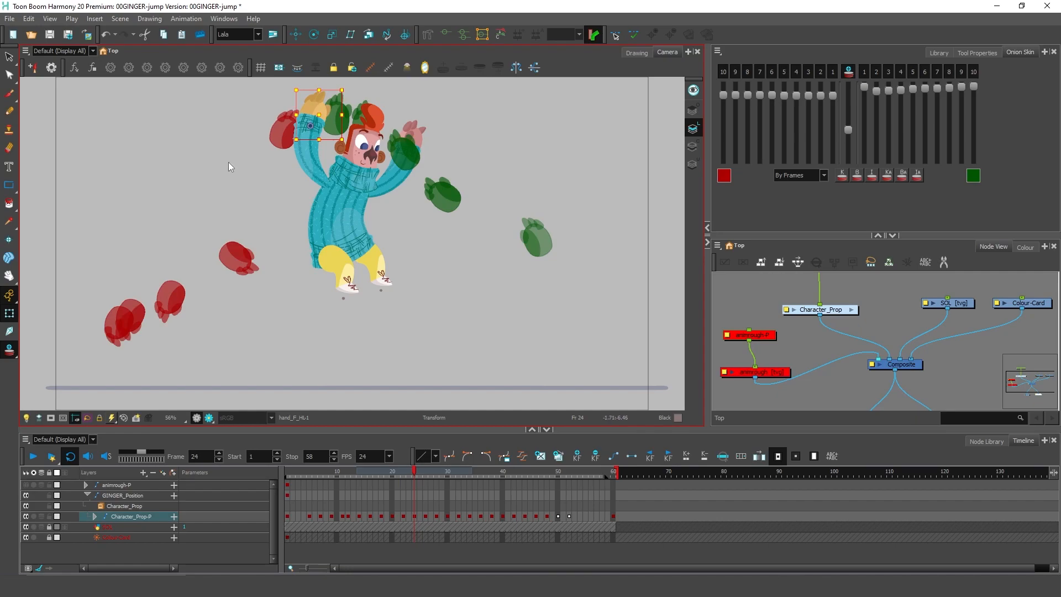
{"action": "key", "text": "b"}
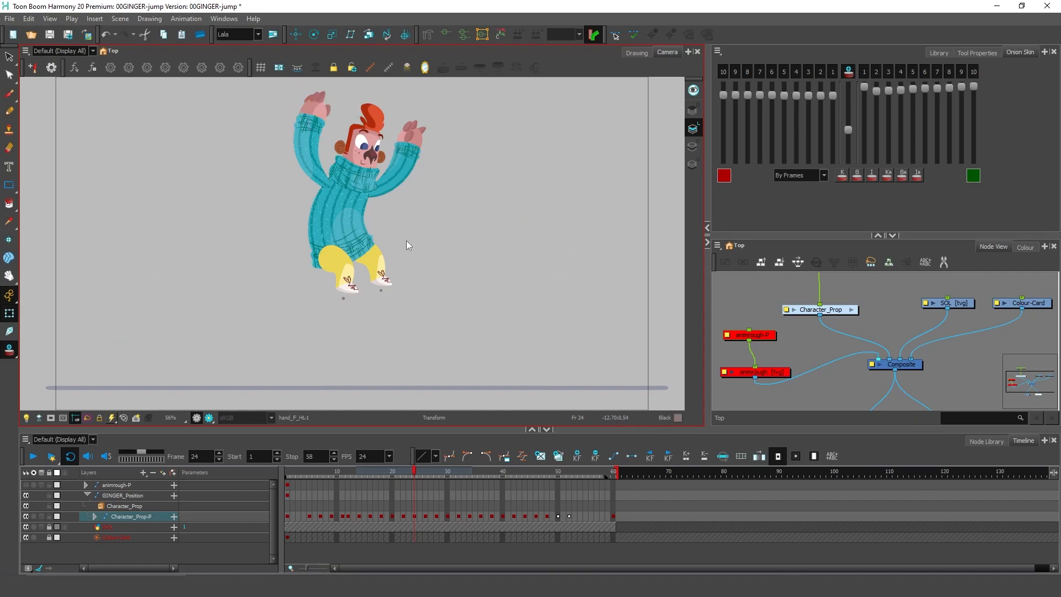
{"action": "key", "text": "b"}
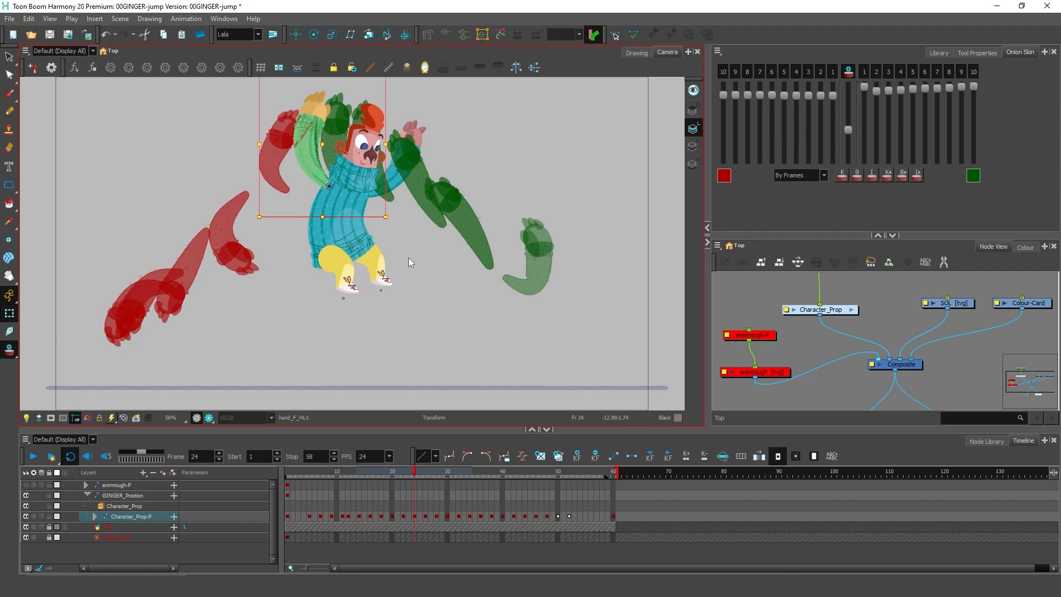
{"action": "left_click", "coordinate": [317, 343]}
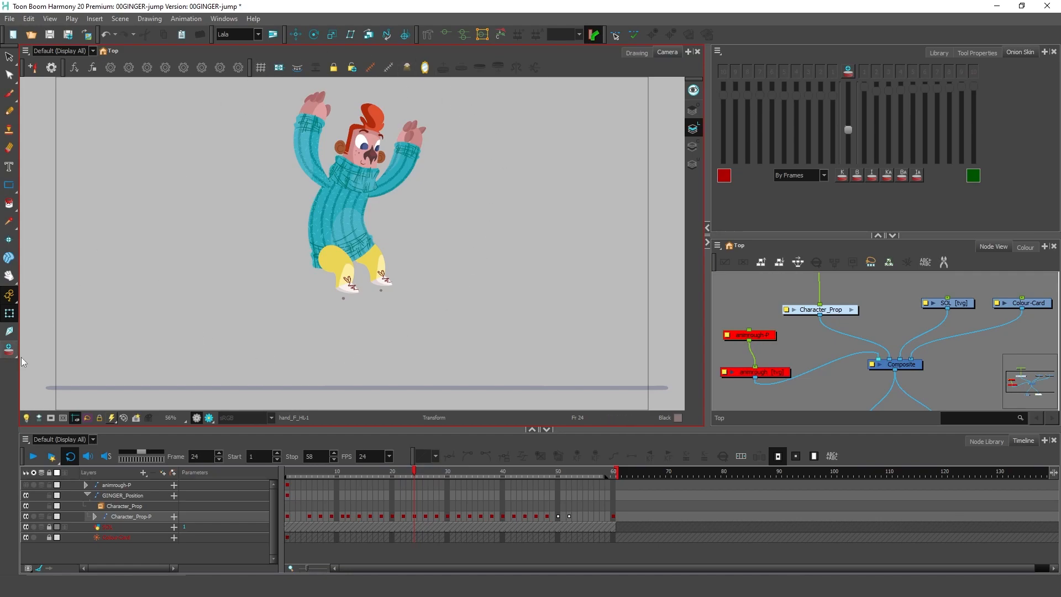
Step: Preview the onion skin of the whole character at frame 24, select the arm with the lower hand, and turn the onion skin off
{"action": "left_click", "coordinate": [415, 516]}
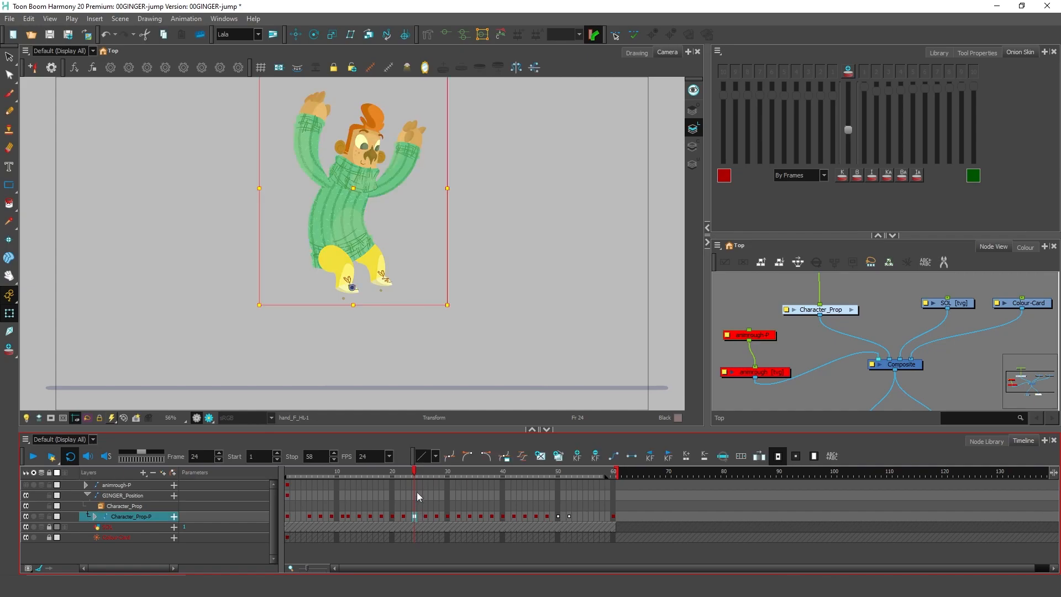
{"action": "left_click", "coordinate": [9, 350]}
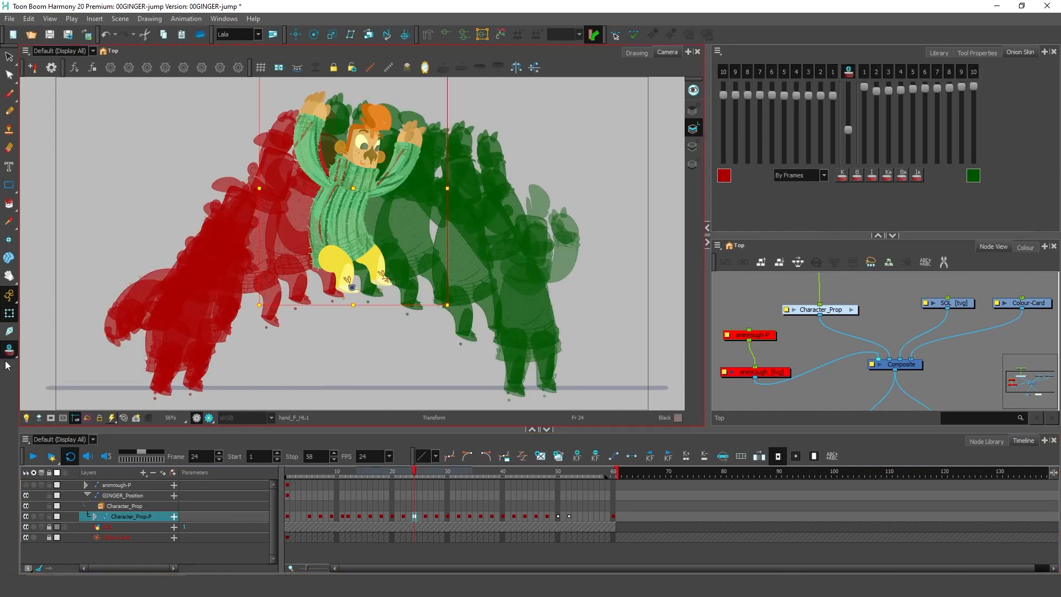
{"action": "left_click", "coordinate": [334, 363]}
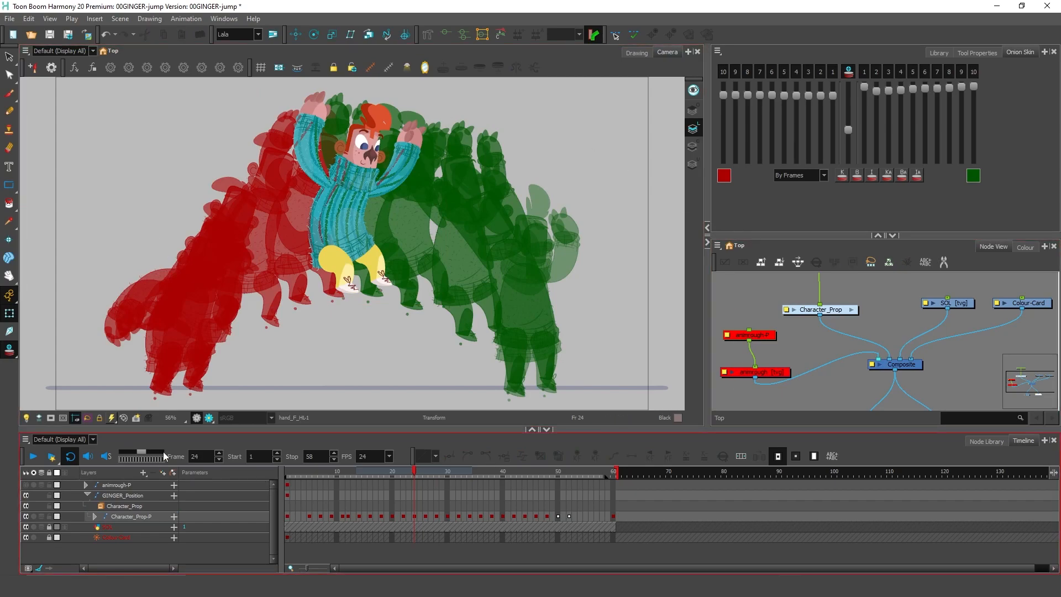
{"action": "left_click", "coordinate": [410, 140]}
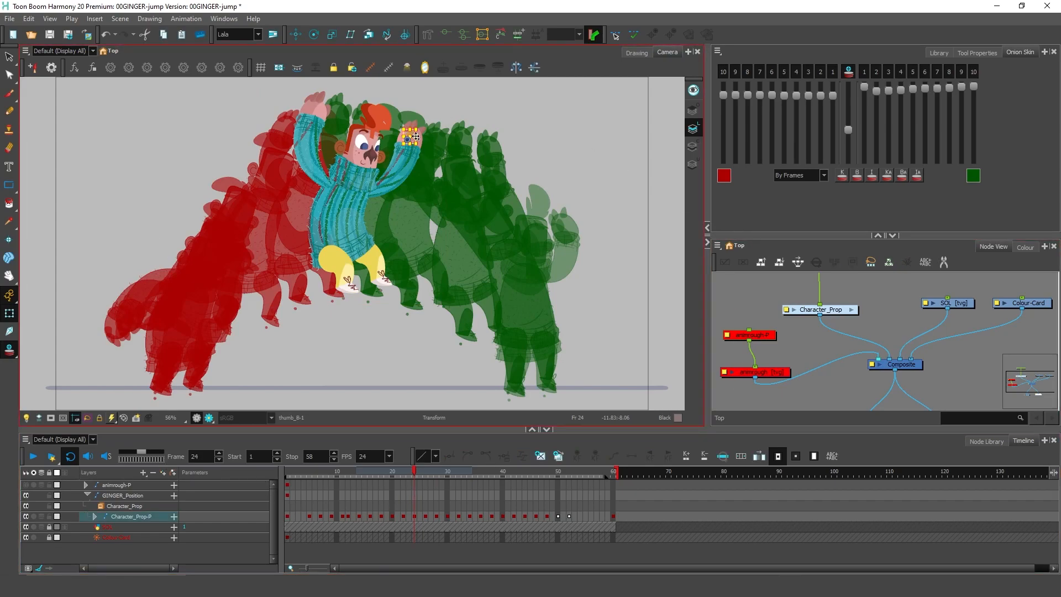
{"action": "key", "text": "b"}
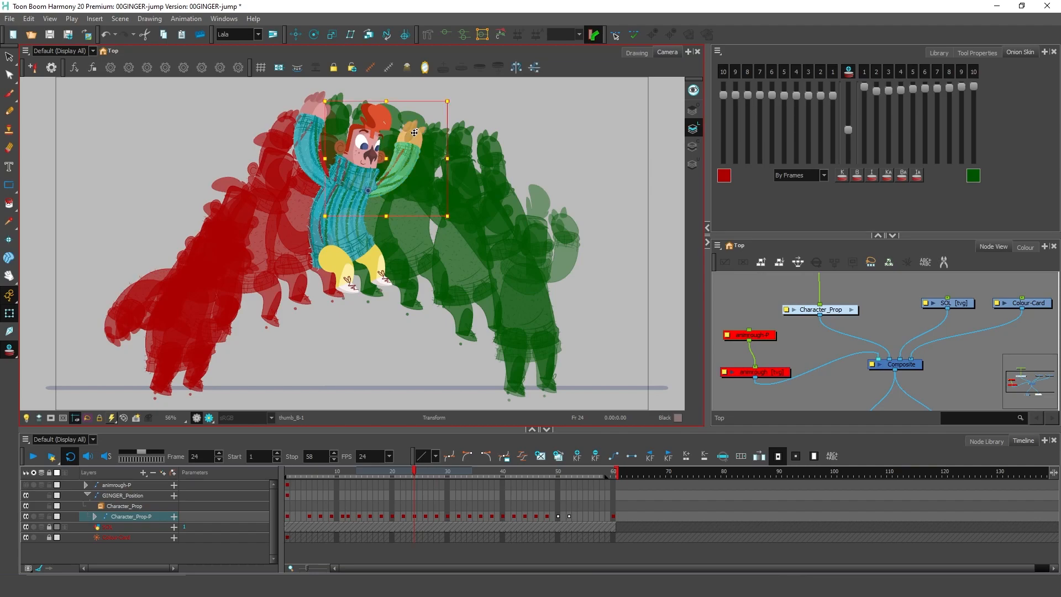
{"action": "left_click", "coordinate": [47, 348]}
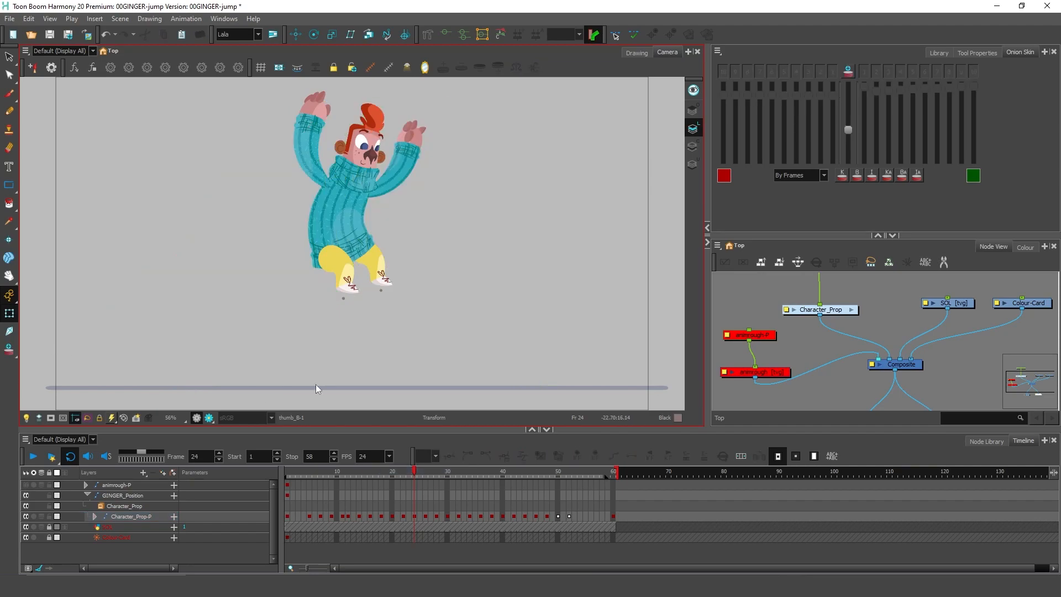
Step: Display the onion skin for only the higher raised arm and both legs
{"action": "left_click", "coordinate": [321, 105]}
{"action": "key", "text": "b"}
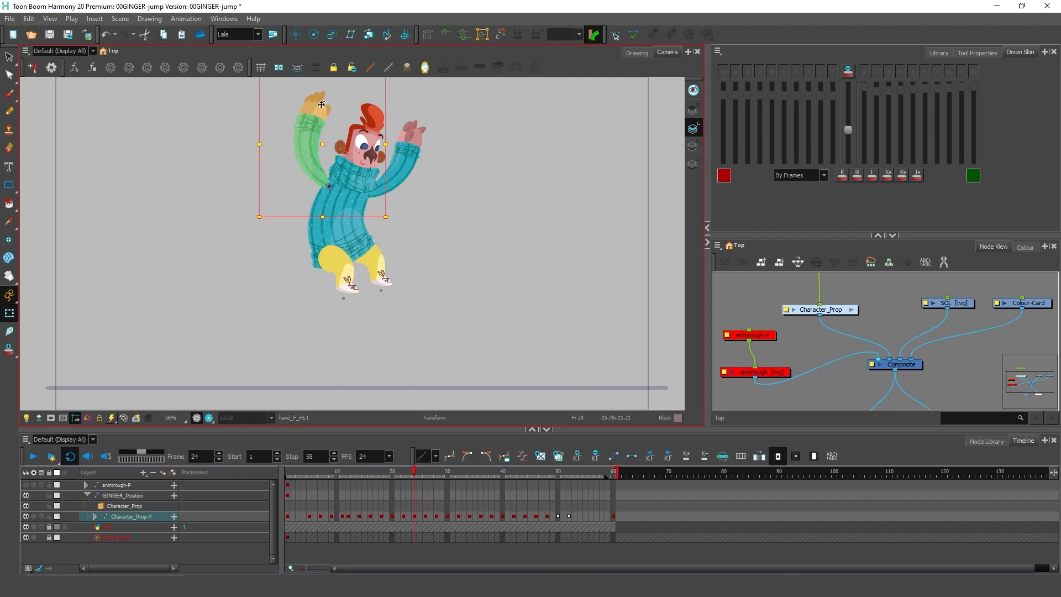
{"action": "left_click", "coordinate": [8, 353]}
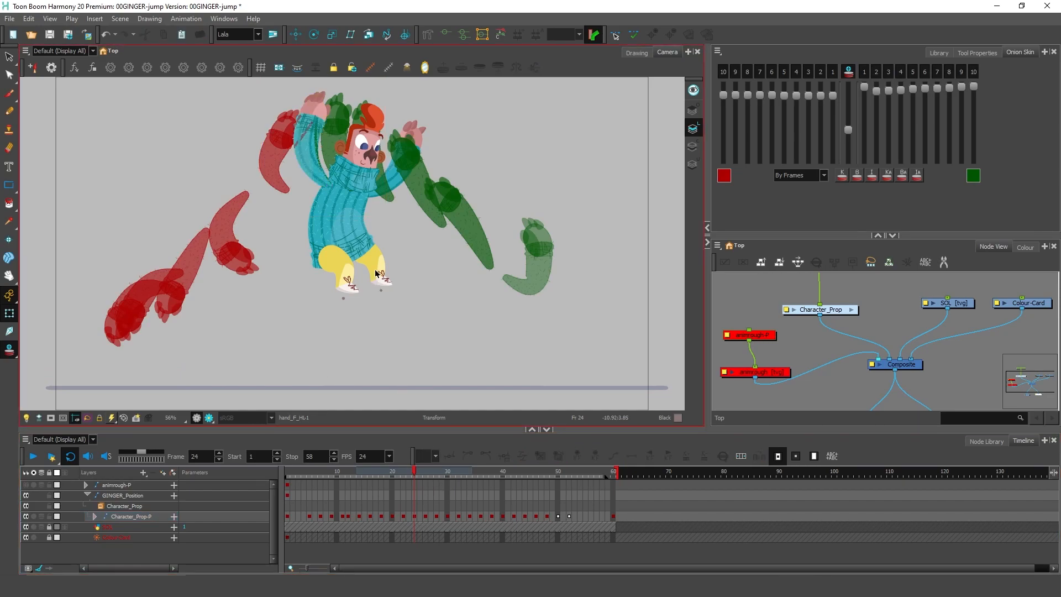
{"action": "left_click", "coordinate": [387, 279]}
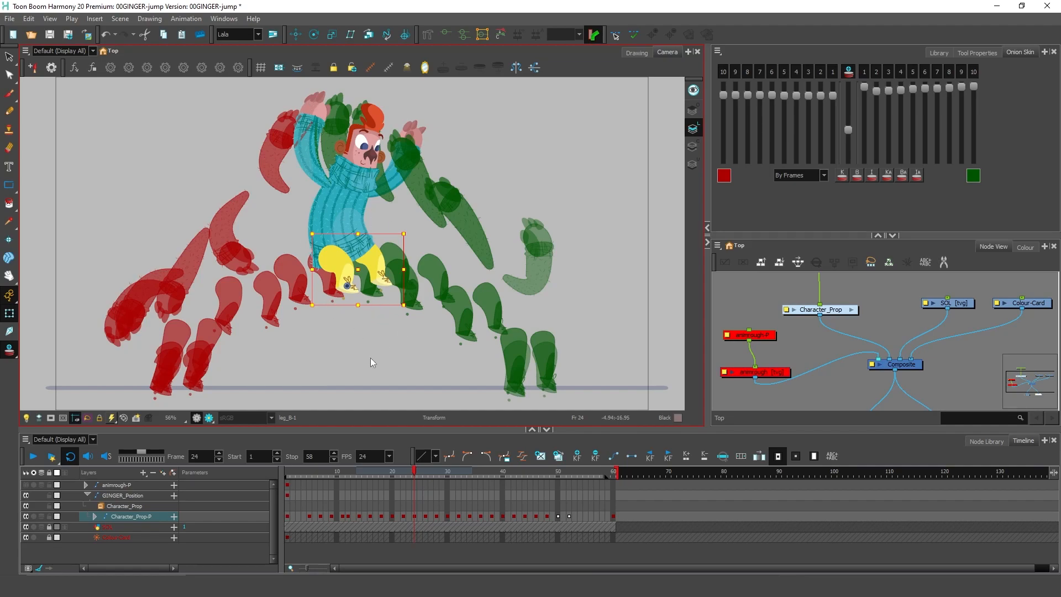
{"action": "key", "text": "Delete"}
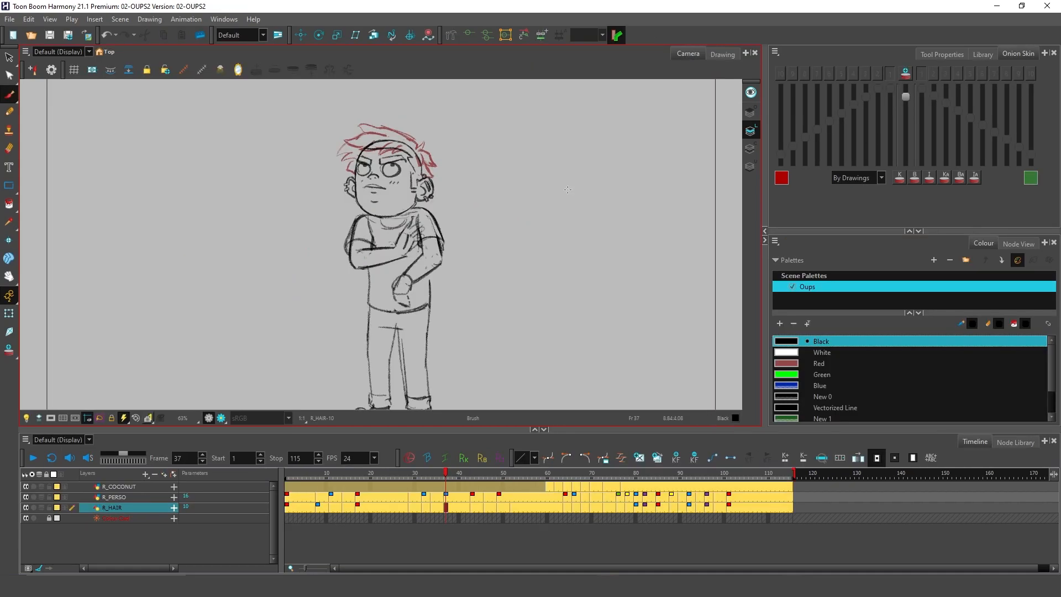
Step: In the 02-OUPS2 scene, turn on the onion skin and create empty drawings at frame 40 on R_PERSO and R_HAIR
{"action": "left_click", "coordinate": [446, 507]}
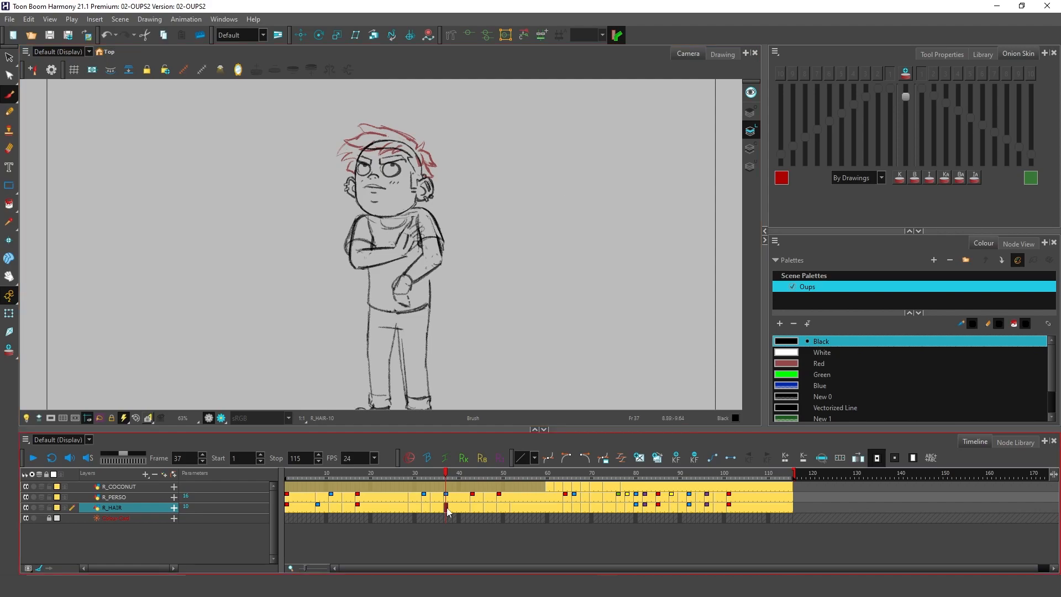
{"action": "left_click", "coordinate": [446, 496]}
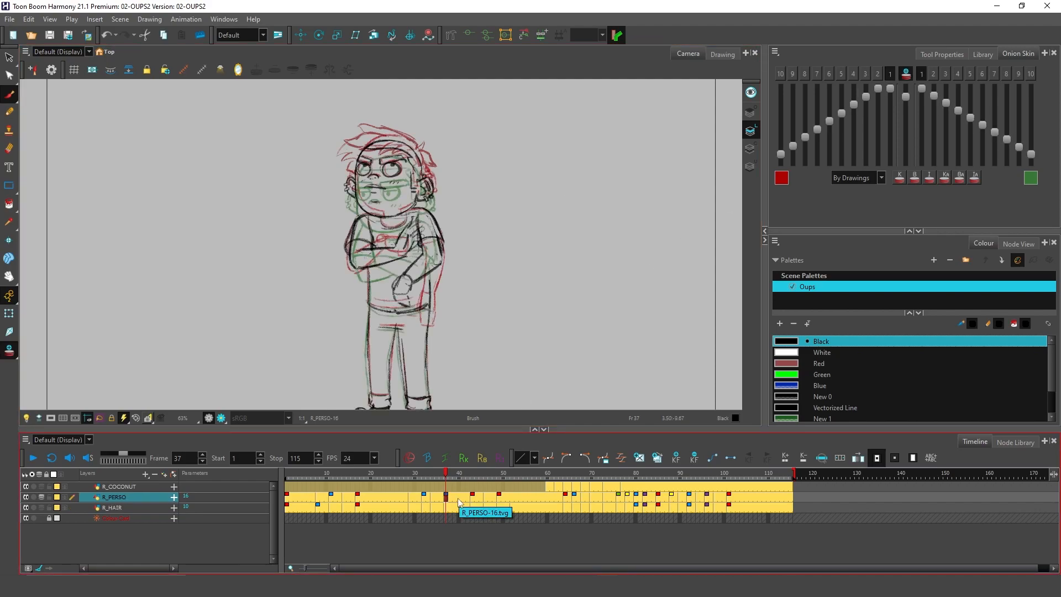
{"action": "left_click", "coordinate": [460, 496]}
{"action": "left_click_drag", "start_coordinate": [459, 509], "coordinate": [460, 495]}
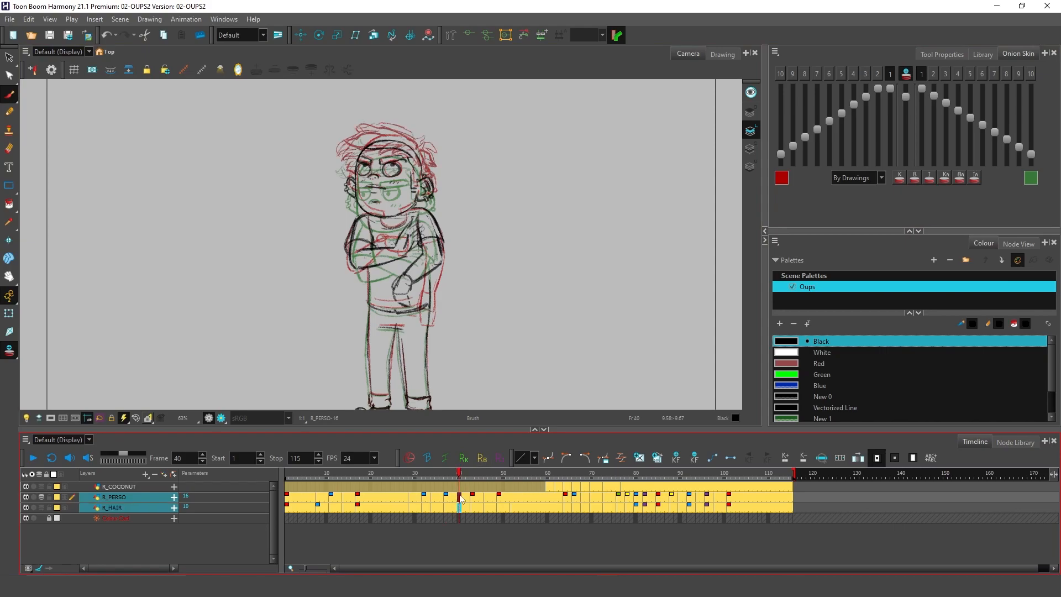
{"action": "key", "text": "alt+shift+r"}
{"action": "left_click", "coordinate": [459, 509]}
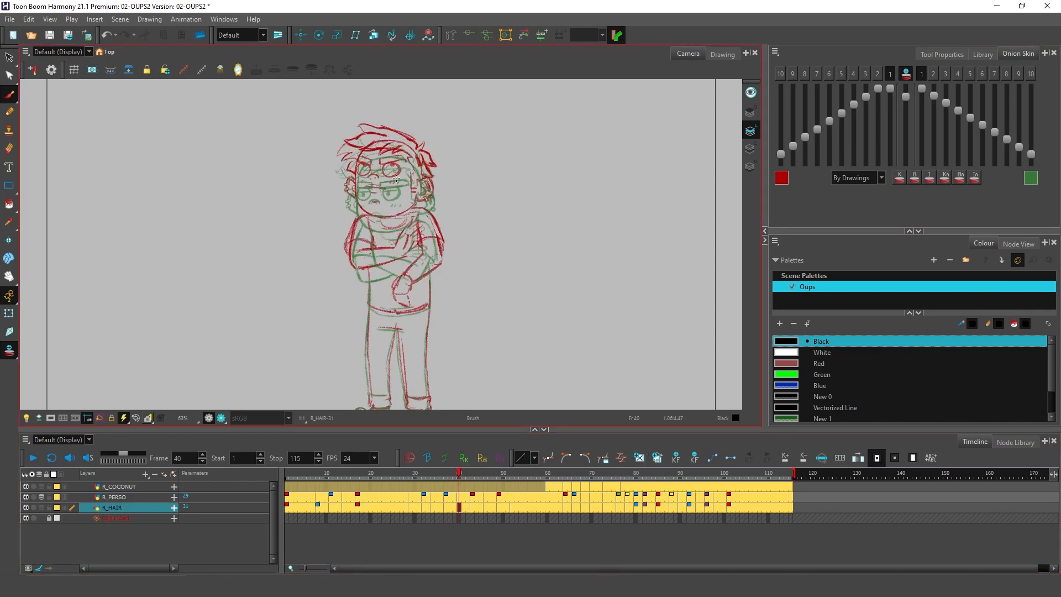
Step: Sketch a black head outline with one ear on R_HAIR at frame 40, between the red and green onion skin drawings
{"action": "key", "text": "2"}
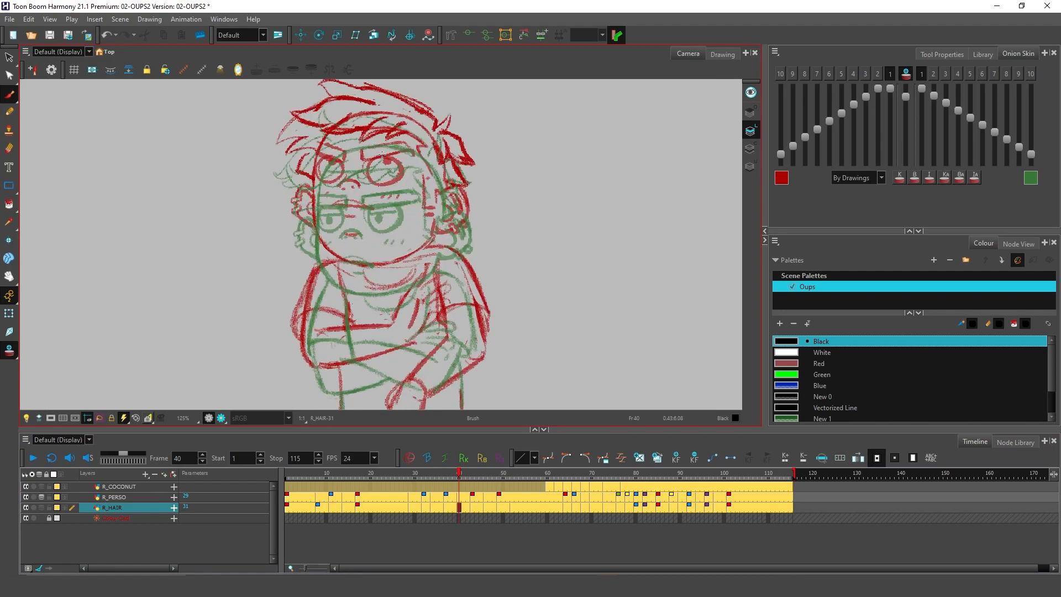
{"action": "mouse_move", "coordinate": [368, 126]}
{"action": "left_mouse_down"}
{"action": "mouse_move", "coordinate": [340, 141]}
{"action": "mouse_move", "coordinate": [315, 238]}
{"action": "mouse_move", "coordinate": [431, 252]}
{"action": "left_mouse_up"}
{"action": "mouse_move", "coordinate": [441, 209]}
{"action": "left_mouse_down"}
{"action": "mouse_move", "coordinate": [455, 199]}
{"action": "mouse_move", "coordinate": [473, 227]}
{"action": "mouse_move", "coordinate": [428, 259]}
{"action": "left_mouse_up"}
{"action": "mouse_move", "coordinate": [359, 126]}
{"action": "left_mouse_down"}
{"action": "mouse_move", "coordinate": [428, 155]}
{"action": "mouse_move", "coordinate": [442, 185]}
{"action": "left_mouse_up"}
{"action": "left_click_drag", "start_coordinate": [316, 164], "coordinate": [323, 249]}
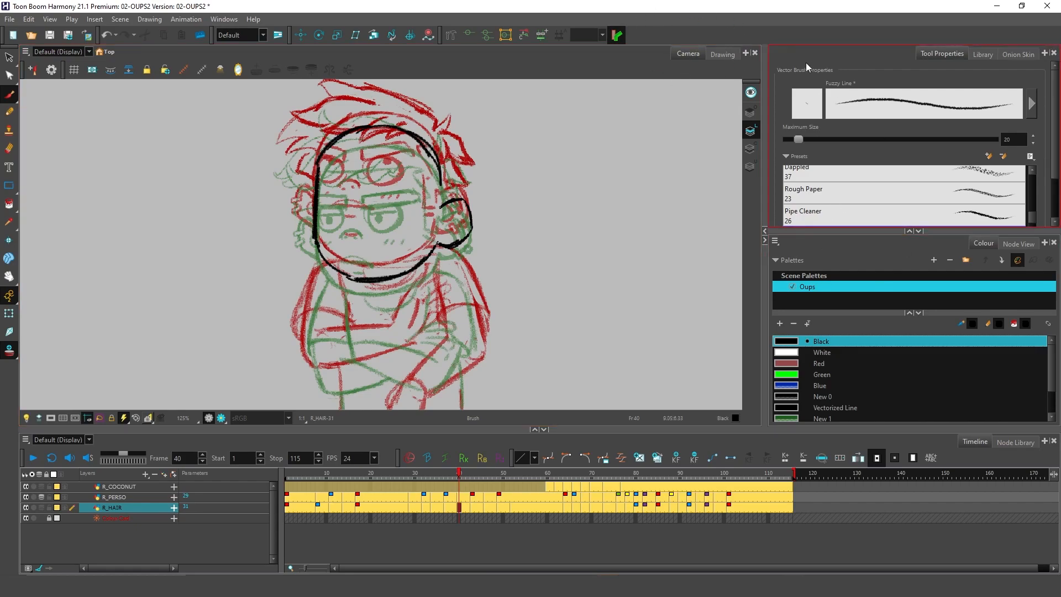
Step: Display the Shift and Trace toolbar and activate the Shift and Trace tool
{"action": "right_click", "coordinate": [657, 40]}
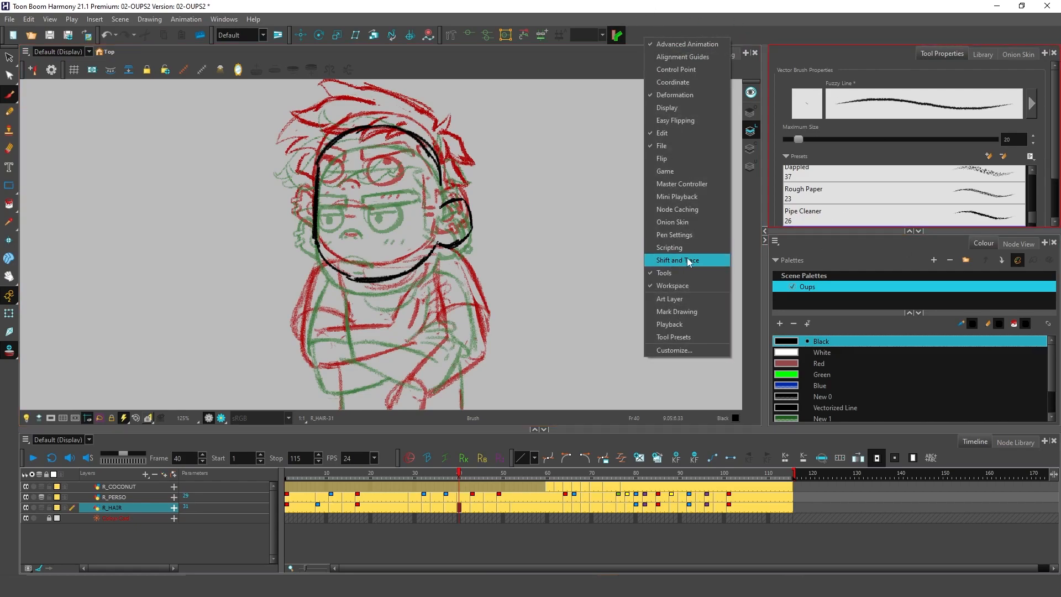
{"action": "left_click", "coordinate": [681, 260]}
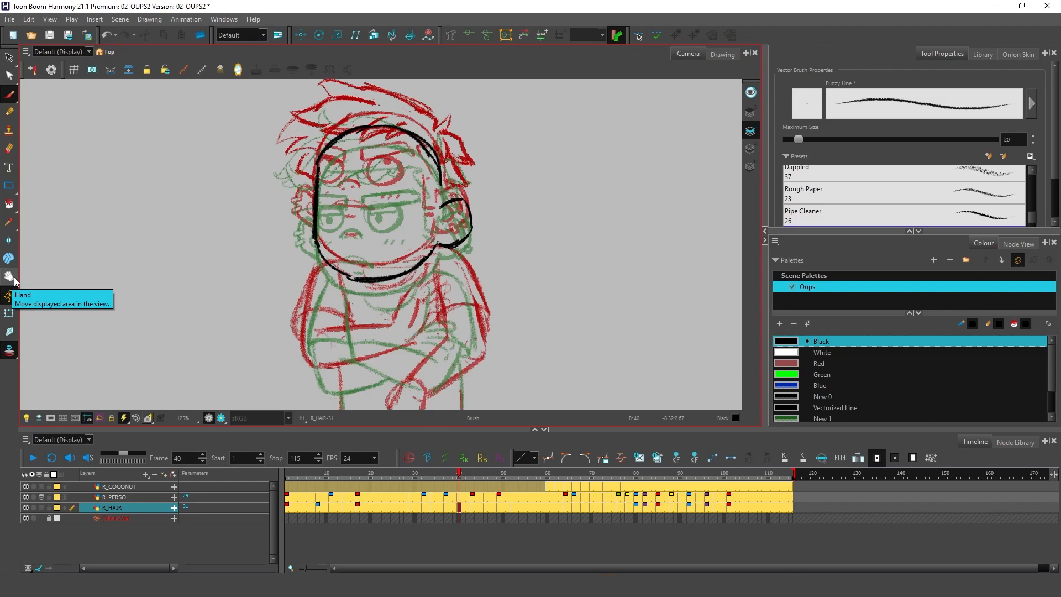
{"action": "left_click_drag", "start_coordinate": [9, 279], "coordinate": [55, 316]}
Step: Shift the R_HAIR head sketch to about -1.27, 1.572 with Shift and Trace and reset its position
{"action": "mouse_move", "coordinate": [438, 216]}
{"action": "left_mouse_down"}
{"action": "mouse_move", "coordinate": [435, 232]}
{"action": "mouse_move", "coordinate": [447, 230]}
{"action": "left_mouse_up"}
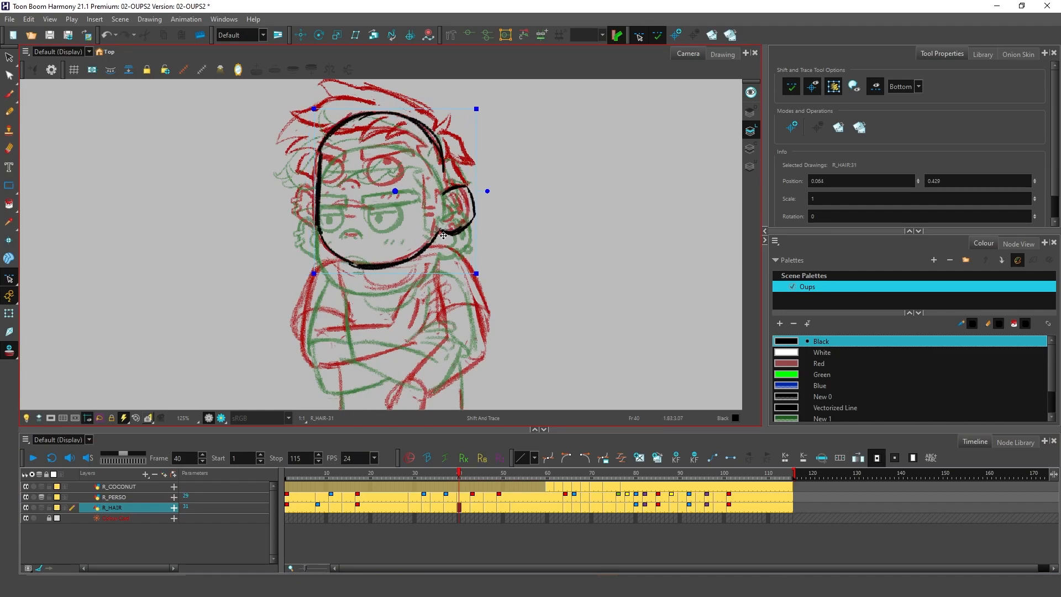
{"action": "mouse_move", "coordinate": [441, 232]}
{"action": "left_mouse_down"}
{"action": "mouse_move", "coordinate": [352, 215]}
{"action": "mouse_move", "coordinate": [386, 203]}
{"action": "left_mouse_up"}
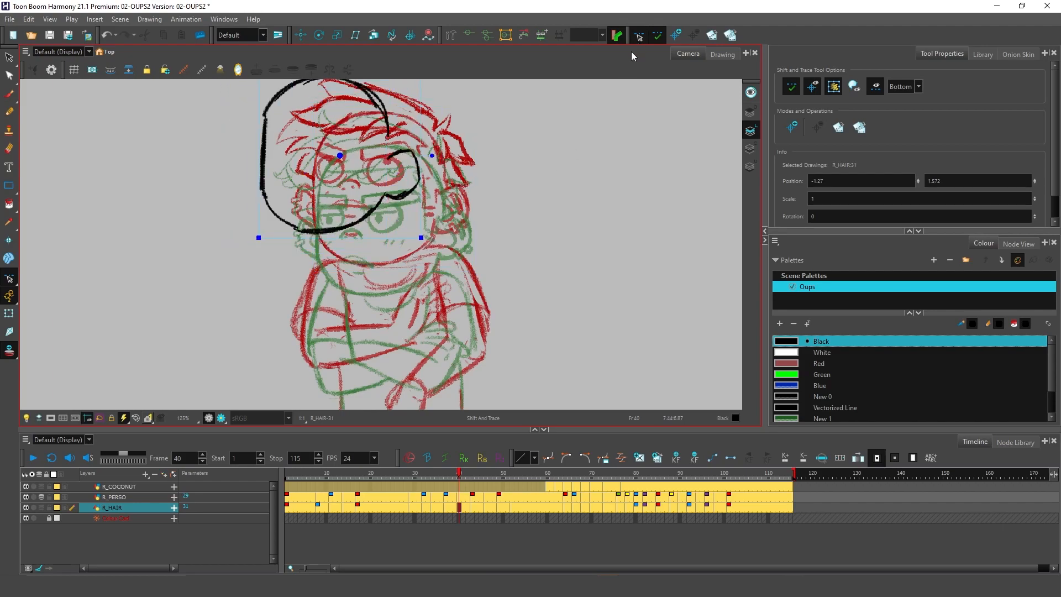
{"action": "left_click", "coordinate": [730, 34]}
Step: Shift the R_PERSO drawing at frame 37 to about 0.041, 0.125 and go back to frame 40
{"action": "left_click", "coordinate": [459, 499]}
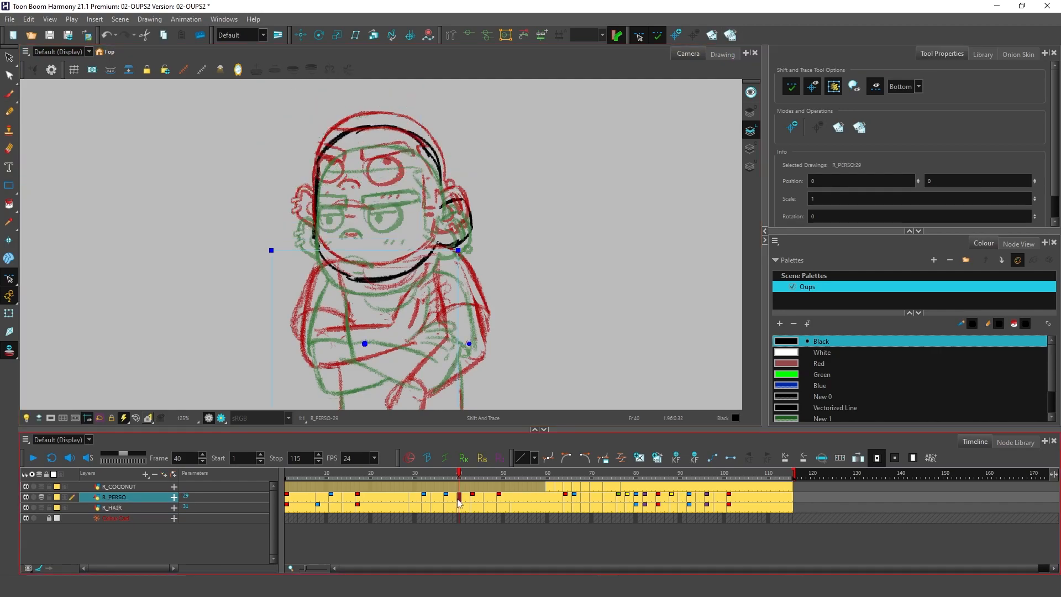
{"action": "left_click", "coordinate": [446, 497]}
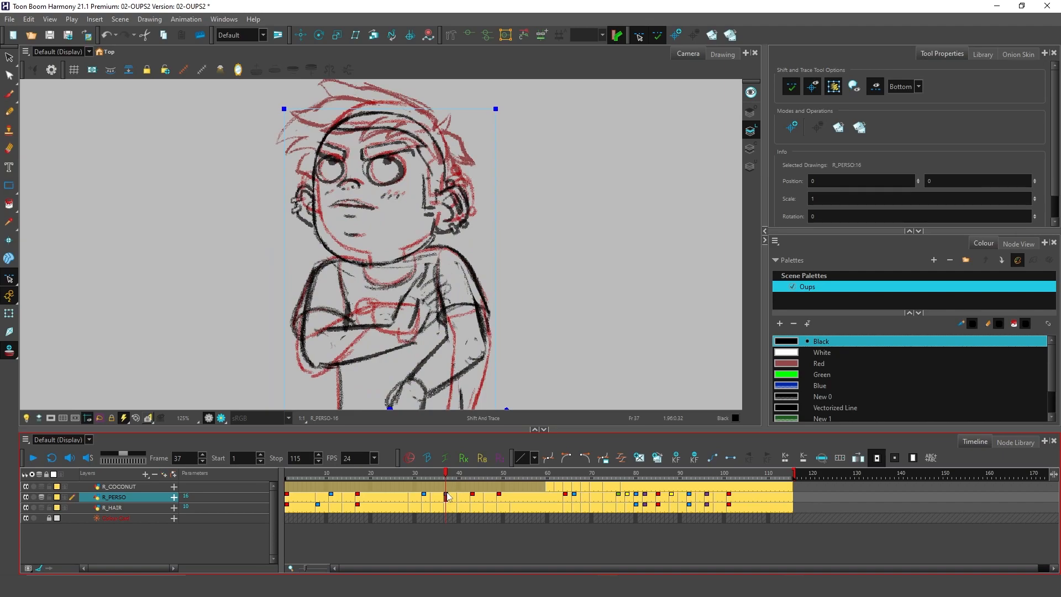
{"action": "mouse_move", "coordinate": [439, 191]}
{"action": "left_mouse_down"}
{"action": "mouse_move", "coordinate": [436, 202]}
{"action": "mouse_move", "coordinate": [443, 188]}
{"action": "left_mouse_up"}
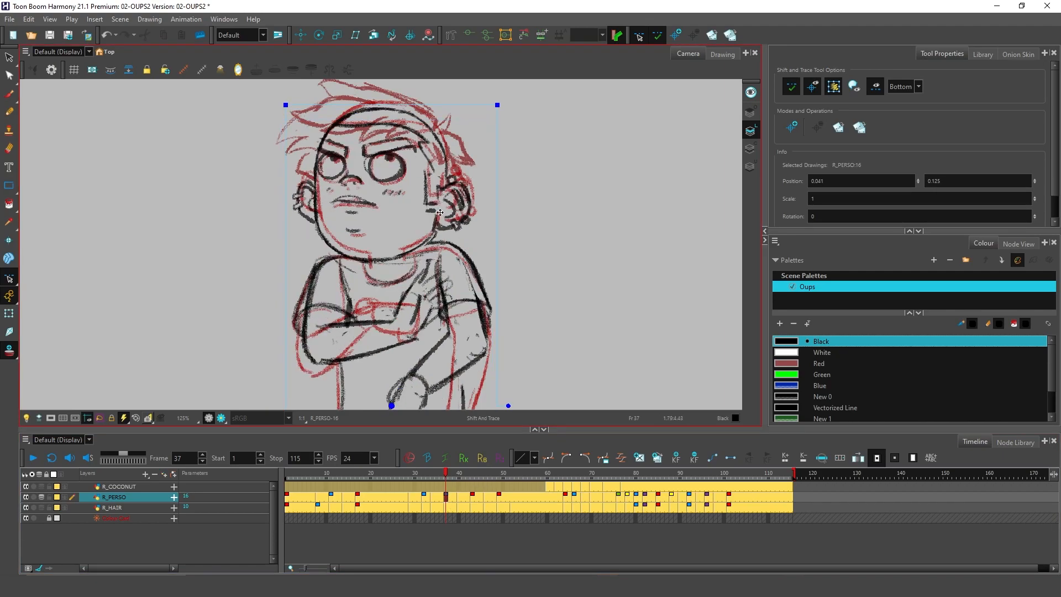
{"action": "left_click", "coordinate": [460, 499]}
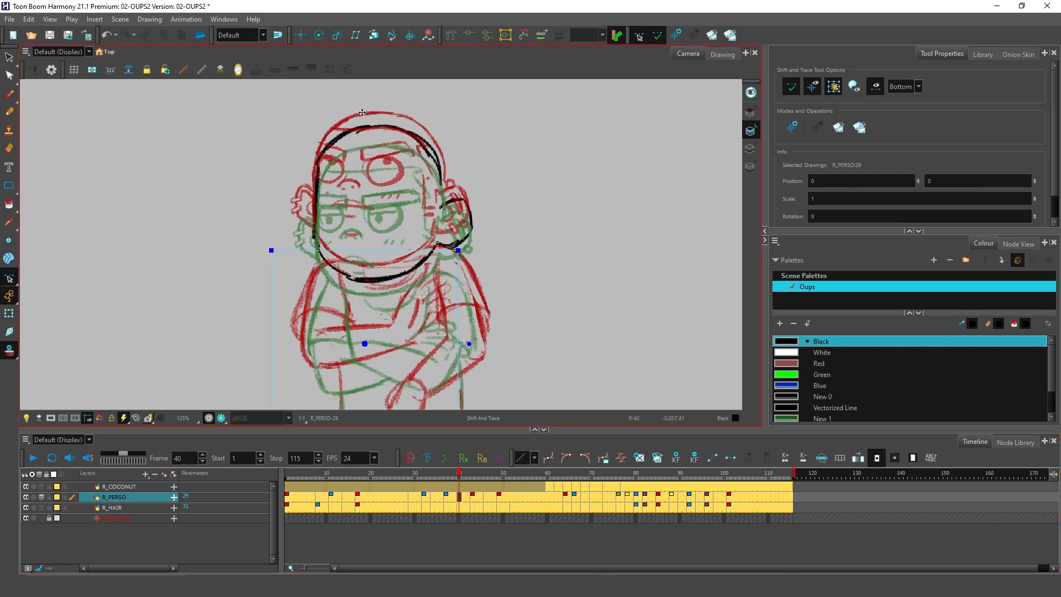
Step: Bring back the onion skin controls and shift the previous R_PERSO drawing slightly from frame 40
{"action": "left_click", "coordinate": [1005, 53]}
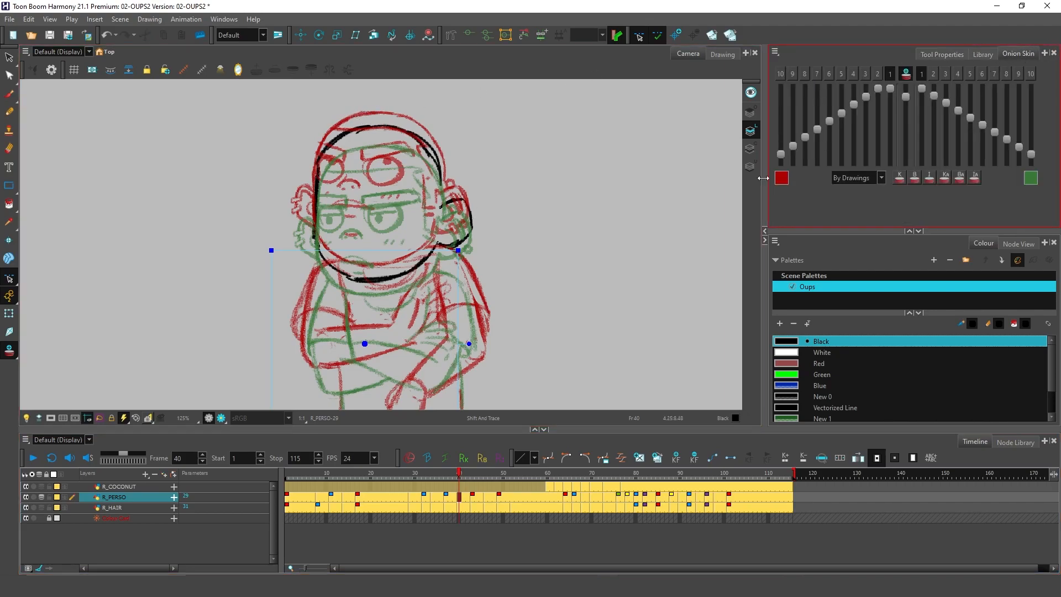
{"action": "left_click", "coordinate": [390, 163]}
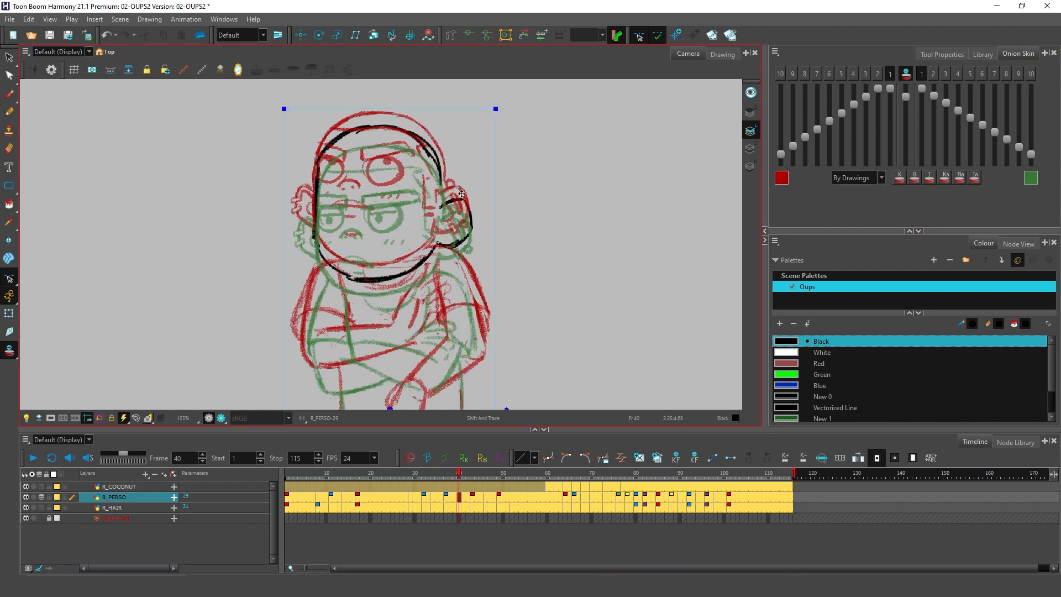
{"action": "left_click_drag", "start_coordinate": [468, 157], "coordinate": [465, 166]}
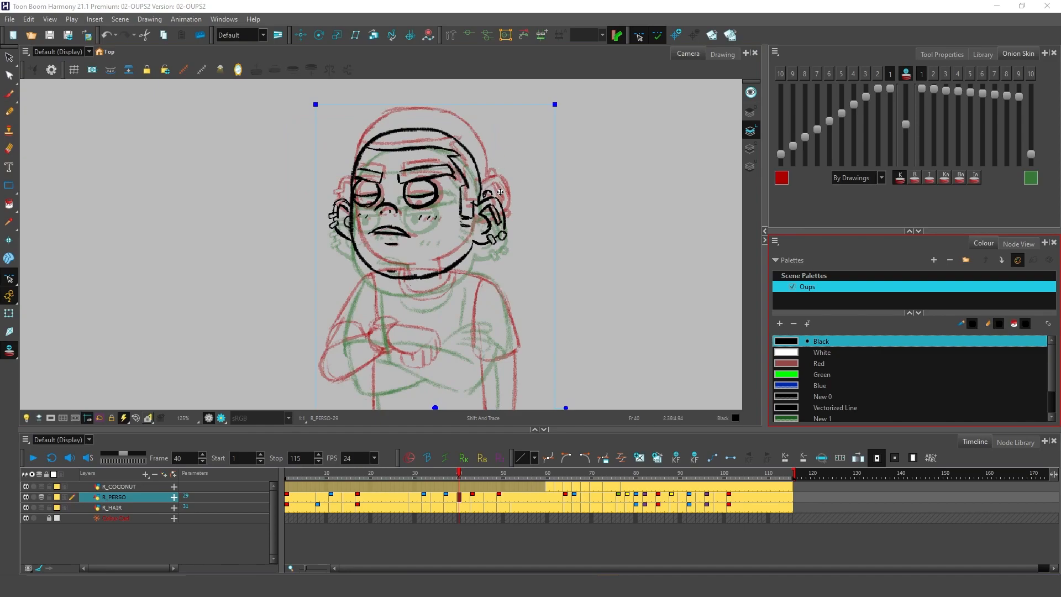
Step: Shift the previous key drawing over the inked head and scale it down with Shift and Trace
{"action": "left_click_drag", "start_coordinate": [505, 217], "coordinate": [508, 212]}
{"action": "left_click_drag", "start_coordinate": [514, 167], "coordinate": [504, 189]}
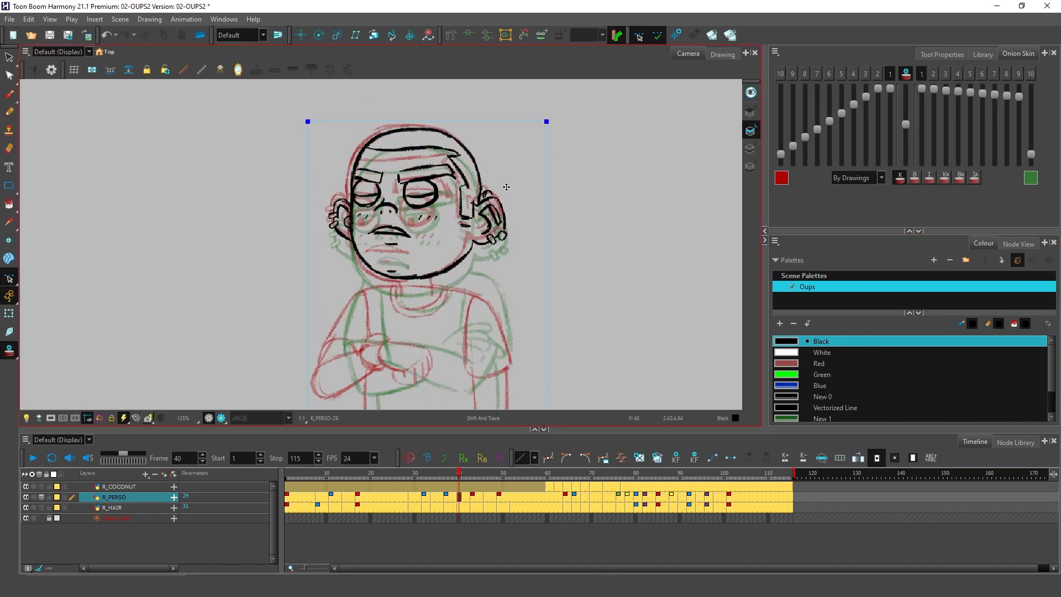
{"action": "left_click_drag", "start_coordinate": [547, 118], "coordinate": [522, 185]}
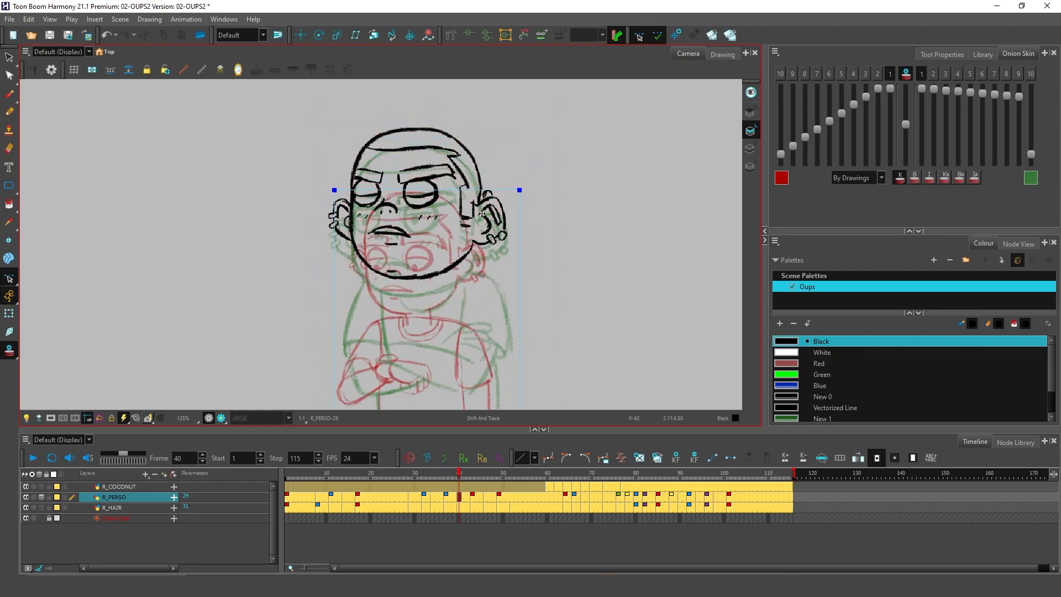
{"action": "left_click_drag", "start_coordinate": [454, 243], "coordinate": [499, 174]}
Step: Relocate the previous drawing's pivot, rotate the drawing around it, and reset all Shift and Trace positions
{"action": "left_click_drag", "start_coordinate": [562, 119], "coordinate": [442, 102]}
{"action": "left_click_drag", "start_coordinate": [489, 282], "coordinate": [518, 275]}
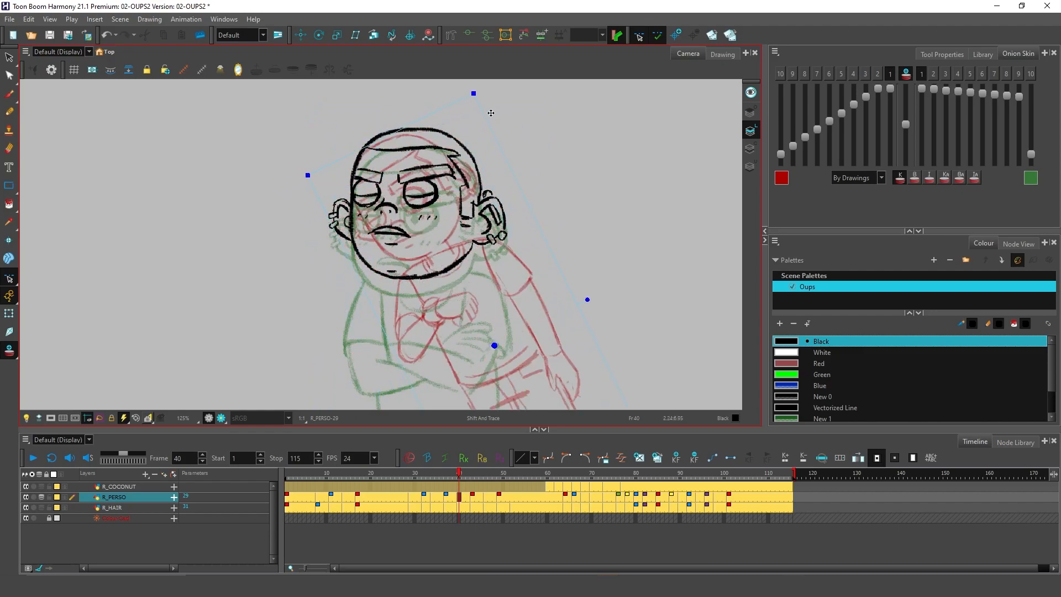
{"action": "left_click_drag", "start_coordinate": [475, 92], "coordinate": [505, 151]}
{"action": "left_click_drag", "start_coordinate": [580, 304], "coordinate": [571, 331]}
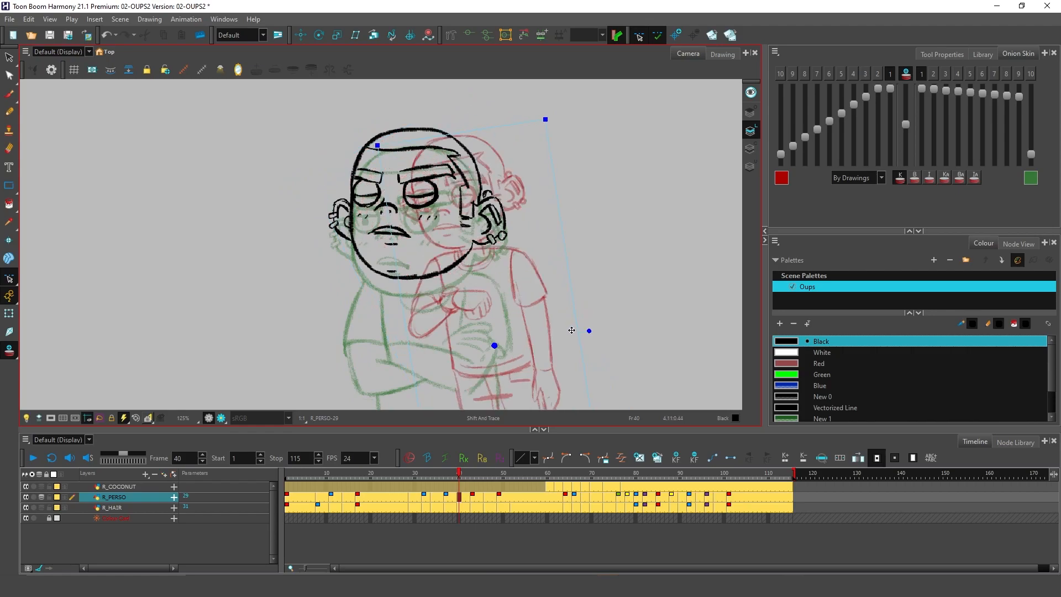
{"action": "left_click", "coordinate": [730, 35]}
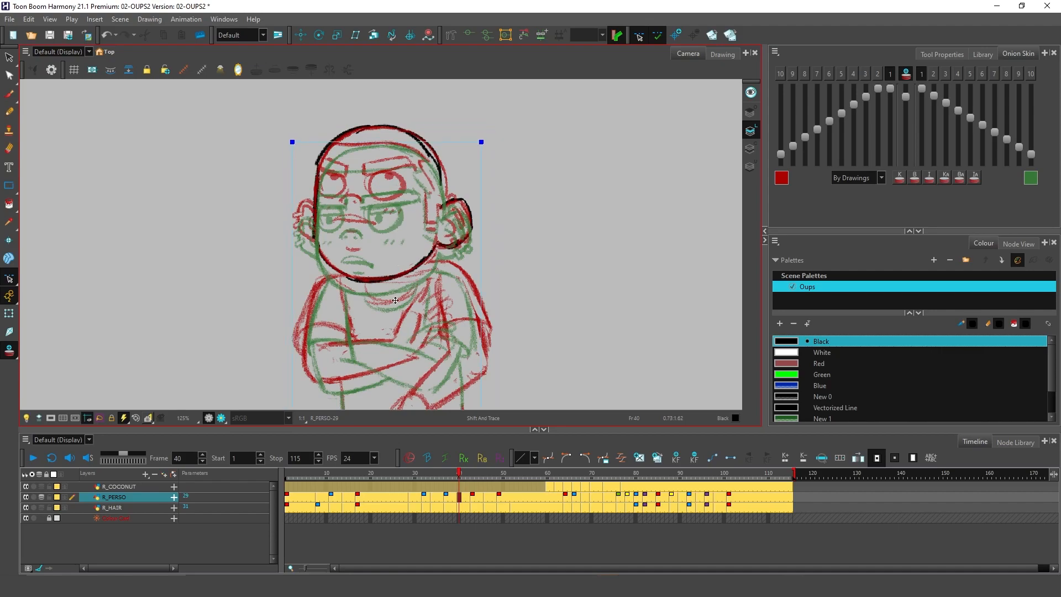
Step: Shift the next drawing's head over the previous one and draw the in-between's head outline and hairline on R_PERSO at frame 40
{"action": "left_click_drag", "start_coordinate": [435, 280], "coordinate": [434, 261]}
{"action": "mouse_move", "coordinate": [298, 191]}
{"action": "left_mouse_down"}
{"action": "mouse_move", "coordinate": [325, 333]}
{"action": "mouse_move", "coordinate": [490, 293]}
{"action": "left_mouse_up"}
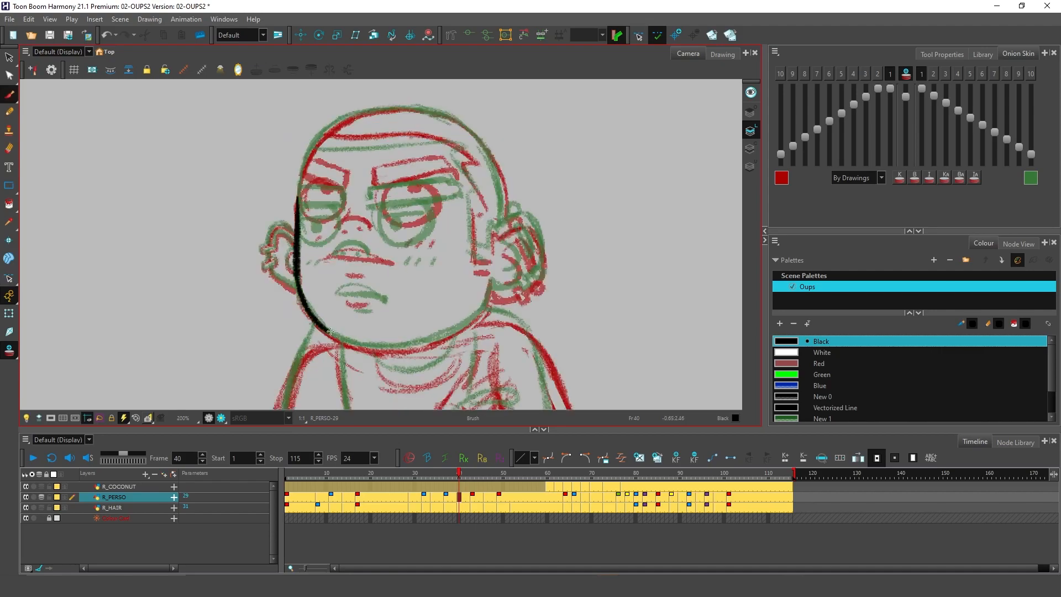
{"action": "mouse_move", "coordinate": [298, 202]}
{"action": "left_mouse_down"}
{"action": "mouse_move", "coordinate": [330, 131]}
{"action": "mouse_move", "coordinate": [459, 132]}
{"action": "mouse_move", "coordinate": [504, 218]}
{"action": "left_mouse_up"}
{"action": "mouse_move", "coordinate": [450, 152]}
{"action": "left_mouse_down"}
{"action": "mouse_move", "coordinate": [471, 252]}
{"action": "mouse_move", "coordinate": [517, 294]}
{"action": "mouse_move", "coordinate": [491, 288]}
{"action": "left_mouse_up"}
{"action": "left_click_drag", "start_coordinate": [322, 142], "coordinate": [474, 156]}
{"action": "mouse_move", "coordinate": [293, 224]}
{"action": "left_mouse_down"}
{"action": "mouse_move", "coordinate": [270, 260]}
{"action": "mouse_move", "coordinate": [292, 238]}
{"action": "mouse_move", "coordinate": [293, 287]}
{"action": "left_mouse_up"}
{"action": "mouse_move", "coordinate": [335, 242]}
{"action": "left_mouse_down"}
{"action": "mouse_move", "coordinate": [369, 243]}
{"action": "mouse_move", "coordinate": [350, 244]}
{"action": "mouse_move", "coordinate": [386, 276]}
{"action": "mouse_move", "coordinate": [367, 290]}
{"action": "left_mouse_up"}
Step: Draw the in-between's cheek marks, eyebrows and ear details in black over the onion skin
{"action": "left_click_drag", "start_coordinate": [411, 248], "coordinate": [405, 256]}
{"action": "left_click_drag", "start_coordinate": [326, 248], "coordinate": [320, 254]}
{"action": "mouse_move", "coordinate": [316, 191]}
{"action": "left_mouse_down"}
{"action": "mouse_move", "coordinate": [307, 223]}
{"action": "mouse_move", "coordinate": [303, 206]}
{"action": "left_mouse_up"}
{"action": "mouse_move", "coordinate": [387, 195]}
{"action": "left_mouse_down"}
{"action": "mouse_move", "coordinate": [422, 232]}
{"action": "mouse_move", "coordinate": [387, 193]}
{"action": "left_mouse_up"}
{"action": "left_click_drag", "start_coordinate": [373, 185], "coordinate": [462, 180]}
{"action": "left_click_drag", "start_coordinate": [304, 185], "coordinate": [346, 176]}
{"action": "mouse_move", "coordinate": [511, 218]}
{"action": "left_mouse_down"}
{"action": "mouse_move", "coordinate": [517, 211]}
{"action": "mouse_move", "coordinate": [532, 260]}
{"action": "left_mouse_up"}
{"action": "left_click_drag", "start_coordinate": [505, 251], "coordinate": [524, 281]}
{"action": "left_click_drag", "start_coordinate": [530, 274], "coordinate": [539, 276]}
{"action": "mouse_move", "coordinate": [433, 243]}
{"action": "left_mouse_down"}
{"action": "mouse_move", "coordinate": [429, 253]}
{"action": "mouse_move", "coordinate": [487, 242]}
{"action": "mouse_move", "coordinate": [476, 225]}
{"action": "left_mouse_up"}
Step: Adjust the facial linework, erase stray lines around the eyes, and return to the brush
{"action": "key", "text": "t"}
{"action": "left_click_drag", "start_coordinate": [387, 260], "coordinate": [387, 272]}
{"action": "key", "text": "alt+e"}
{"action": "left_click_drag", "start_coordinate": [387, 210], "coordinate": [426, 238]}
{"action": "left_click_drag", "start_coordinate": [443, 185], "coordinate": [315, 221]}
{"action": "key", "text": "alt+b"}
Step: Redraw both eyes with half-closed eyelids beneath the eyebrows on the in-between head
{"action": "mouse_move", "coordinate": [394, 201]}
{"action": "left_mouse_down"}
{"action": "mouse_move", "coordinate": [413, 241]}
{"action": "mouse_move", "coordinate": [394, 200]}
{"action": "mouse_move", "coordinate": [425, 225]}
{"action": "left_mouse_up"}
{"action": "left_click_drag", "start_coordinate": [367, 190], "coordinate": [369, 206]}
{"action": "left_click_drag", "start_coordinate": [370, 204], "coordinate": [458, 192]}
{"action": "left_click_drag", "start_coordinate": [342, 190], "coordinate": [339, 207]}
{"action": "mouse_move", "coordinate": [303, 185]}
{"action": "left_mouse_down"}
{"action": "mouse_move", "coordinate": [342, 191]}
{"action": "mouse_move", "coordinate": [335, 207]}
{"action": "left_mouse_up"}
{"action": "left_click_drag", "start_coordinate": [298, 224], "coordinate": [335, 224]}
Step: Draw the mouth, lower-lip line and chin mark on the R_PERSO head, and turn off the onion skin
{"action": "key", "text": "t"}
{"action": "left_click_drag", "start_coordinate": [398, 165], "coordinate": [399, 175]}
{"action": "left_click_drag", "start_coordinate": [393, 172], "coordinate": [391, 161]}
{"action": "key", "text": "alt+b"}
{"action": "left_click_drag", "start_coordinate": [321, 287], "coordinate": [387, 292]}
{"action": "left_click_drag", "start_coordinate": [326, 286], "coordinate": [382, 289]}
{"action": "left_click_drag", "start_coordinate": [346, 303], "coordinate": [366, 304]}
{"action": "left_click_drag", "start_coordinate": [350, 347], "coordinate": [364, 348]}
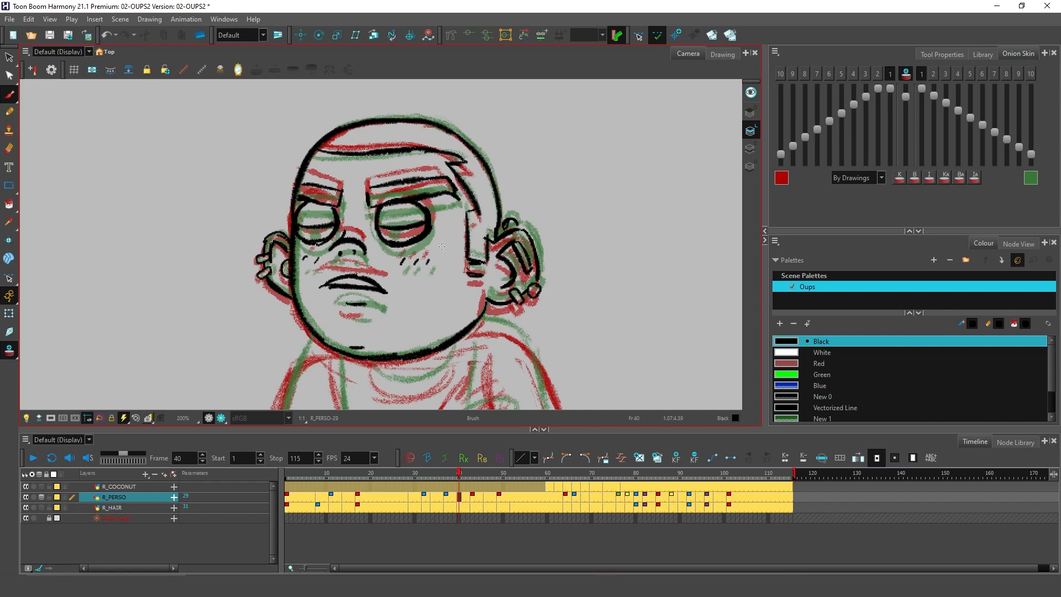
{"action": "left_click", "coordinate": [11, 351]}
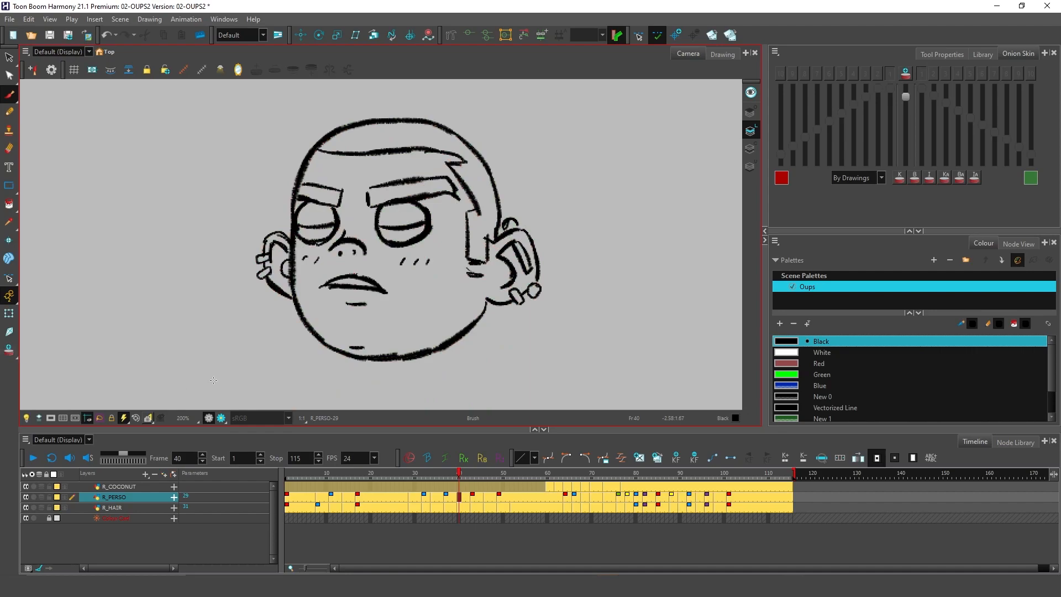
Step: Flip between the R_PERSO in-between at frame 40 and its neighbouring drawings to check the head's motion
{"action": "key", "text": "f"}
{"action": "key", "text": "g"}
{"action": "key", "text": "f"}
{"action": "key", "text": "g"}
{"action": "key", "text": "f"}
{"action": "key", "text": "f"}
{"action": "key", "text": "g"}
{"action": "key", "text": "g"}
{"action": "key", "text": "f"}
{"action": "key", "text": "f"}
{"action": "key", "text": "g"}
{"action": "scroll", "coordinate": [397, 299], "scroll_direction": "down", "scroll_amount": 4}
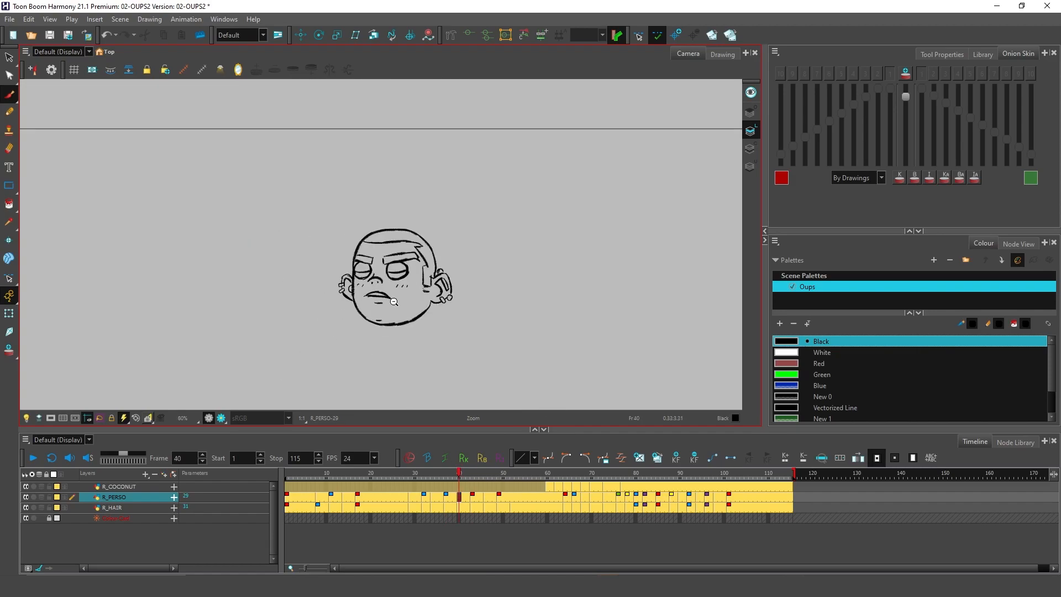
{"action": "left_click_drag", "start_coordinate": [423, 307], "coordinate": [423, 278]}
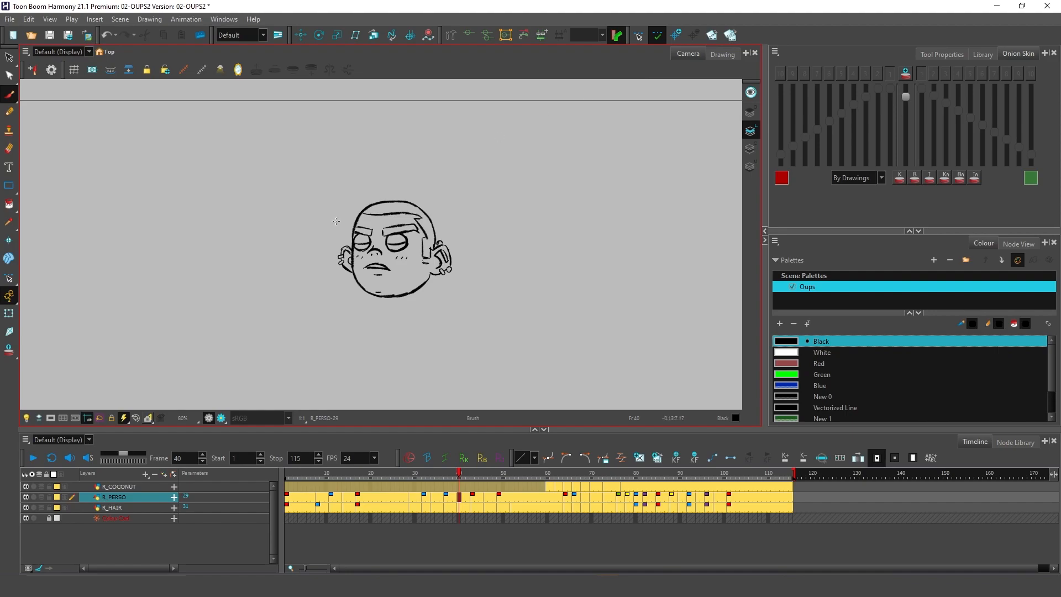
Step: Reset the Shift and Trace positions of the neighbouring drawings and turn off the onion skin
{"action": "left_click", "coordinate": [730, 35]}
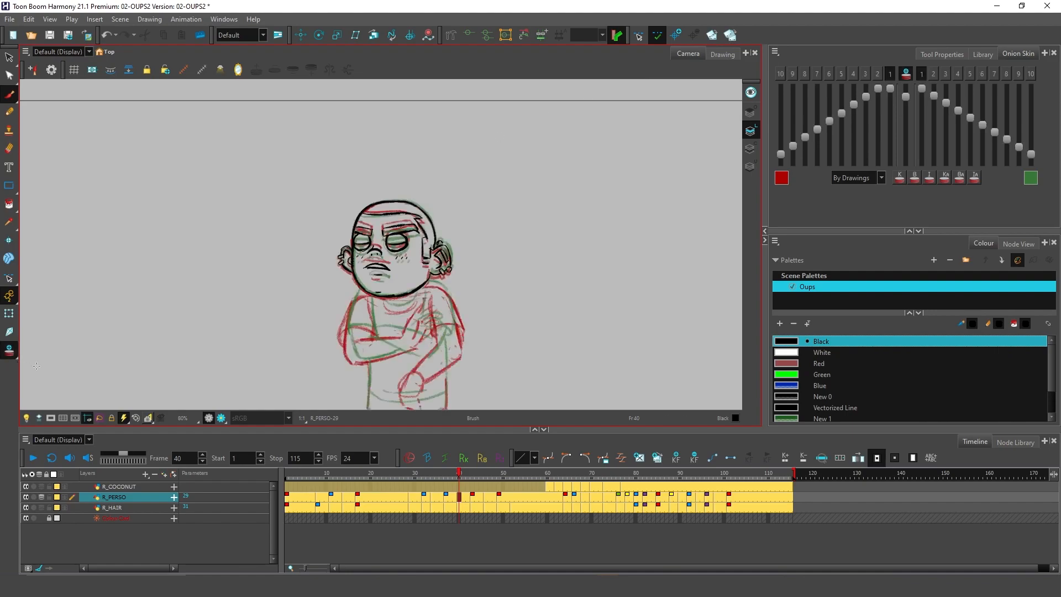
{"action": "left_click", "coordinate": [728, 39]}
{"action": "left_click", "coordinate": [11, 353]}
Step: Flip through the drawings around the frame 40 in-between, and turn the onion skin back on to compare them
{"action": "key", "text": "f"}
{"action": "key", "text": "g"}
{"action": "key", "text": "g"}
{"action": "key", "text": "f"}
{"action": "key", "text": "f"}
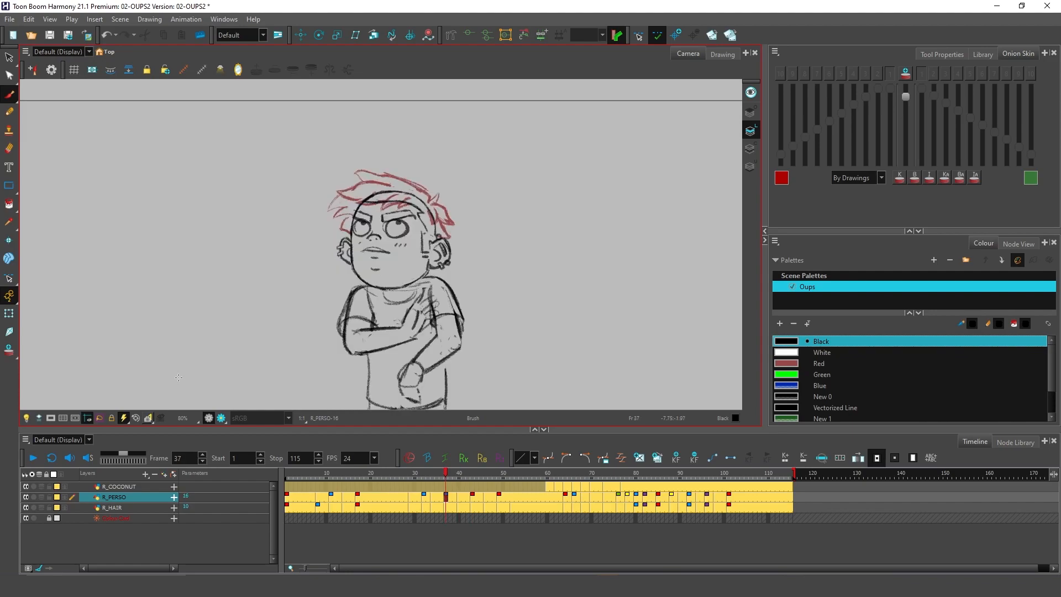
{"action": "key", "text": "g"}
{"action": "left_click", "coordinate": [13, 354]}
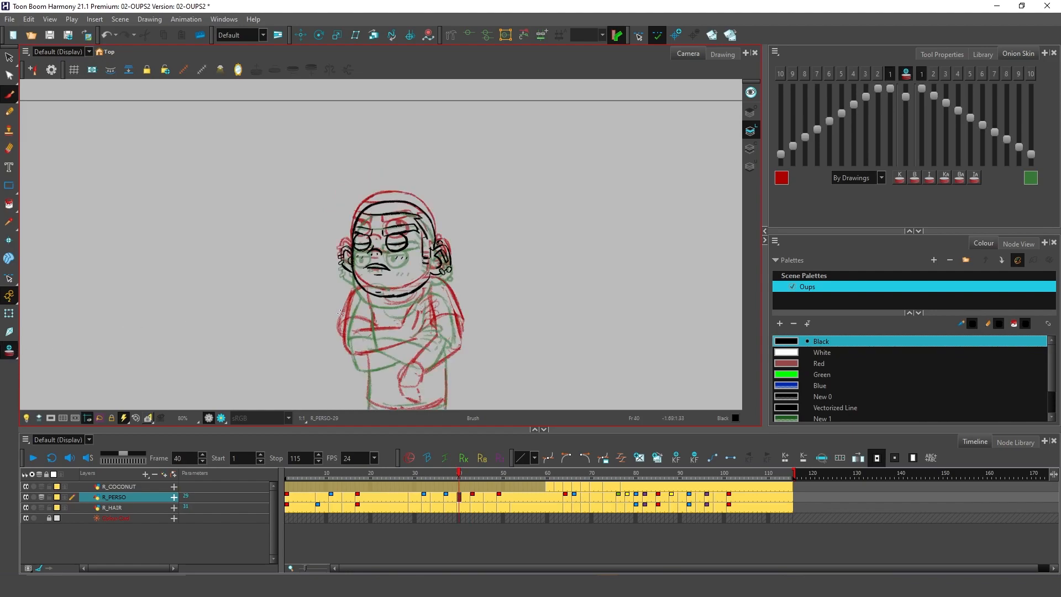
Step: Go to the R_PERSO drawing at frame 17 and turn on its onion skin
{"action": "key", "text": "ctrl+z"}
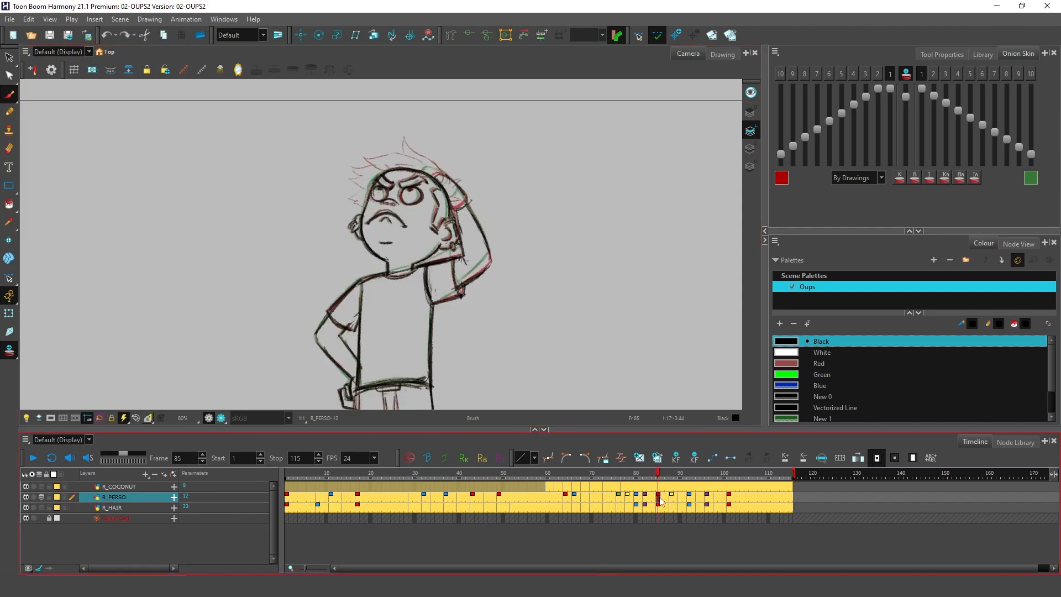
{"action": "left_click", "coordinate": [920, 181]}
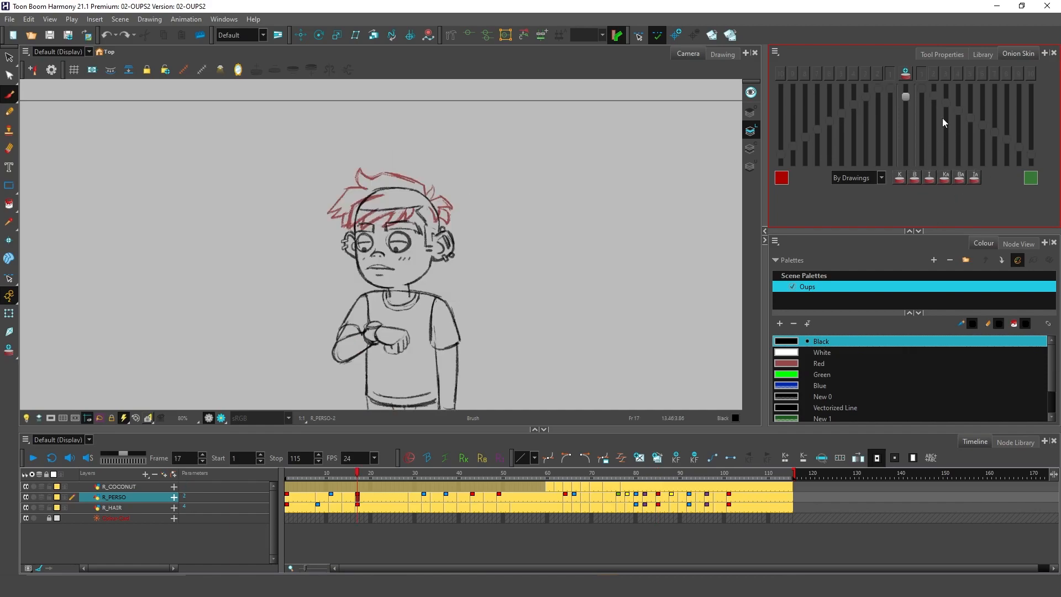
{"action": "left_click", "coordinate": [906, 74]}
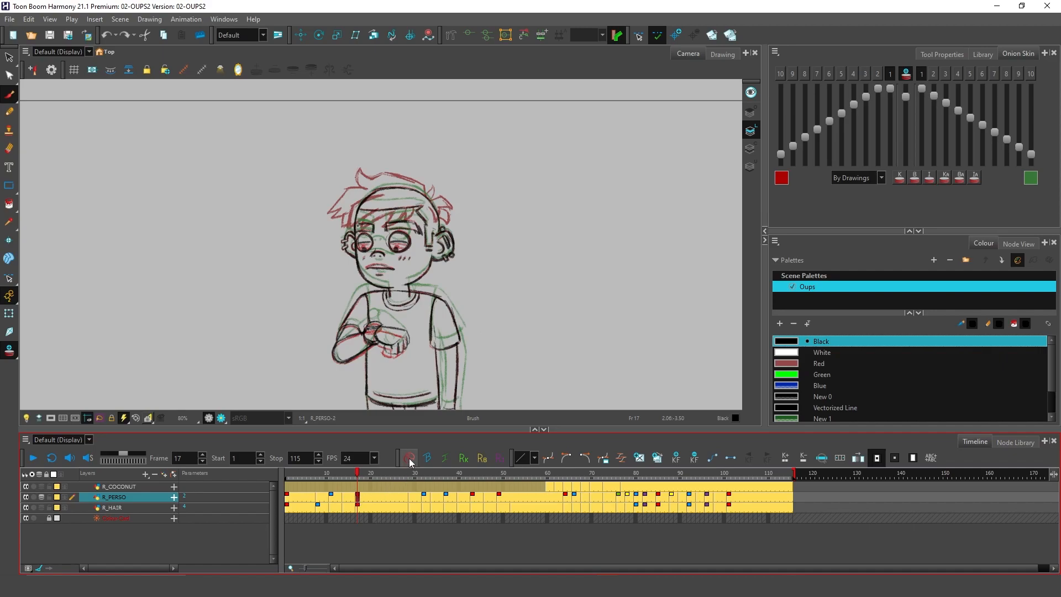
Step: Examine the R_PERSO drawings at frames 33 and 29 alongside the drawing marker types, and return to frame 17
{"action": "left_click_drag", "start_coordinate": [428, 475], "coordinate": [438, 479]}
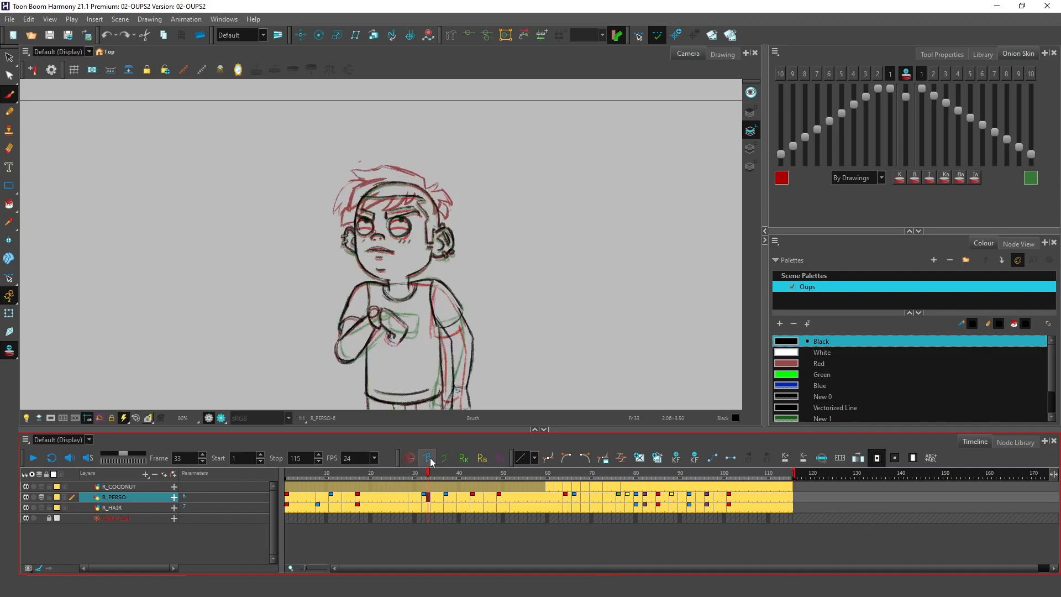
{"action": "left_click", "coordinate": [409, 499]}
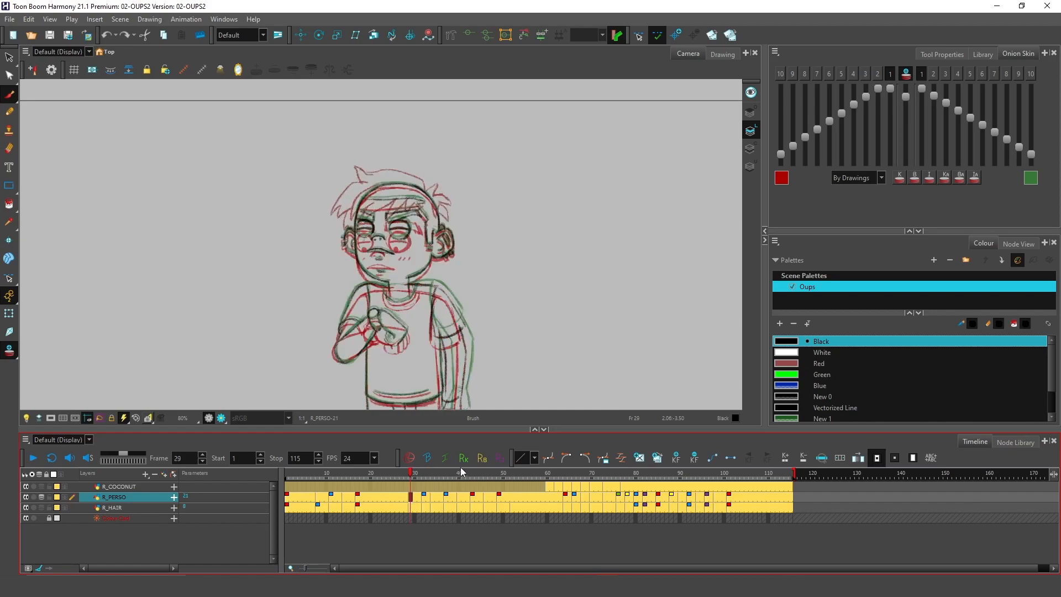
{"action": "left_click", "coordinate": [465, 461]}
{"action": "left_click", "coordinate": [359, 499]}
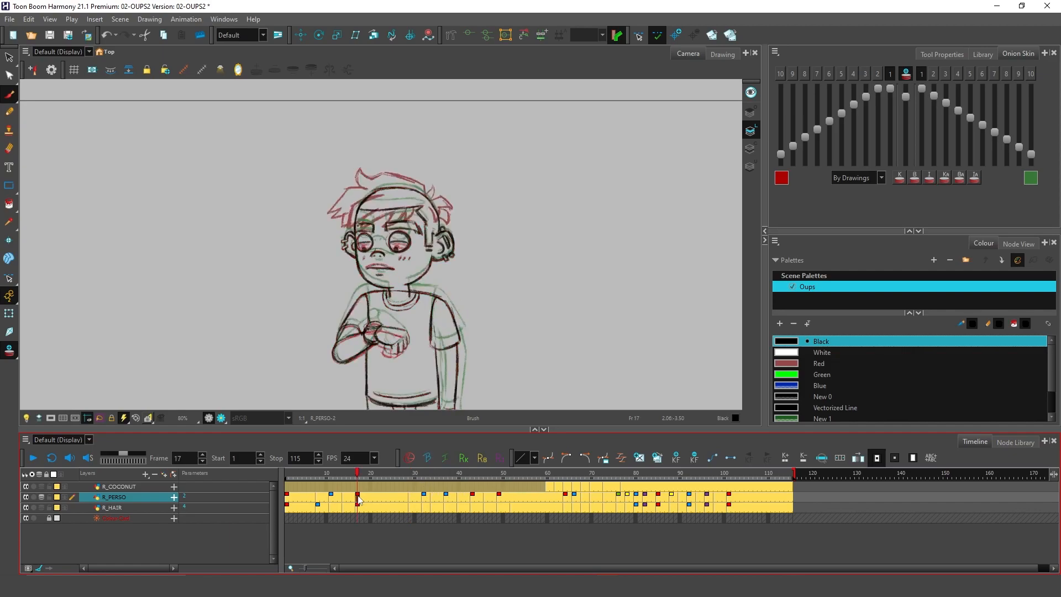
Step: Extend the frame 17 onion skin to four previous and five next drawings, and reduce it to a single distant next drawing
{"action": "left_click", "coordinate": [854, 73]}
{"action": "left_click", "coordinate": [971, 73]}
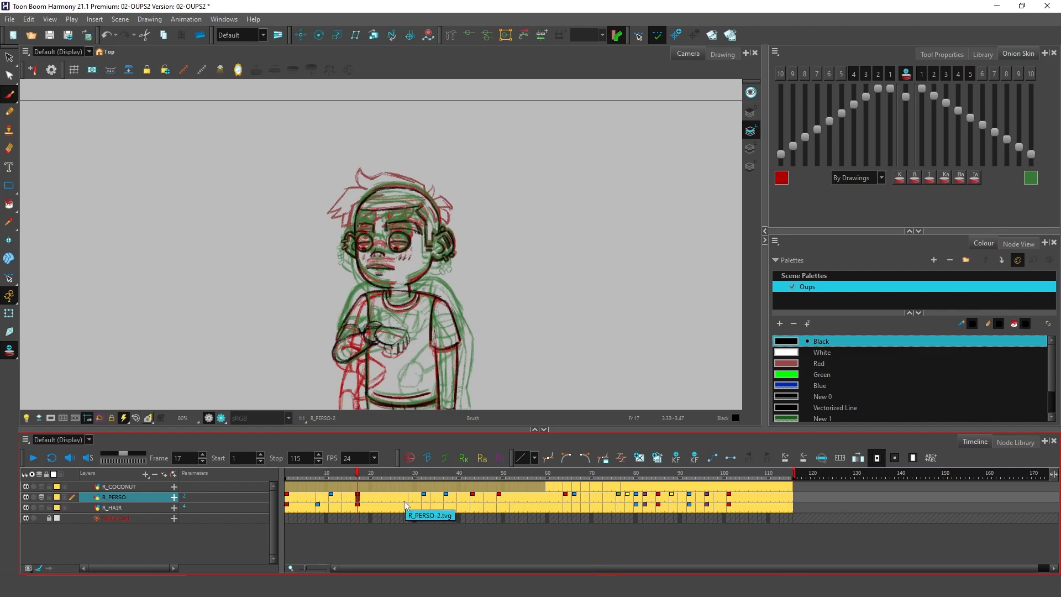
{"action": "left_click", "coordinate": [995, 73]}
{"action": "left_click_drag", "start_coordinate": [973, 78], "coordinate": [854, 73]}
{"action": "left_click", "coordinate": [472, 500]}
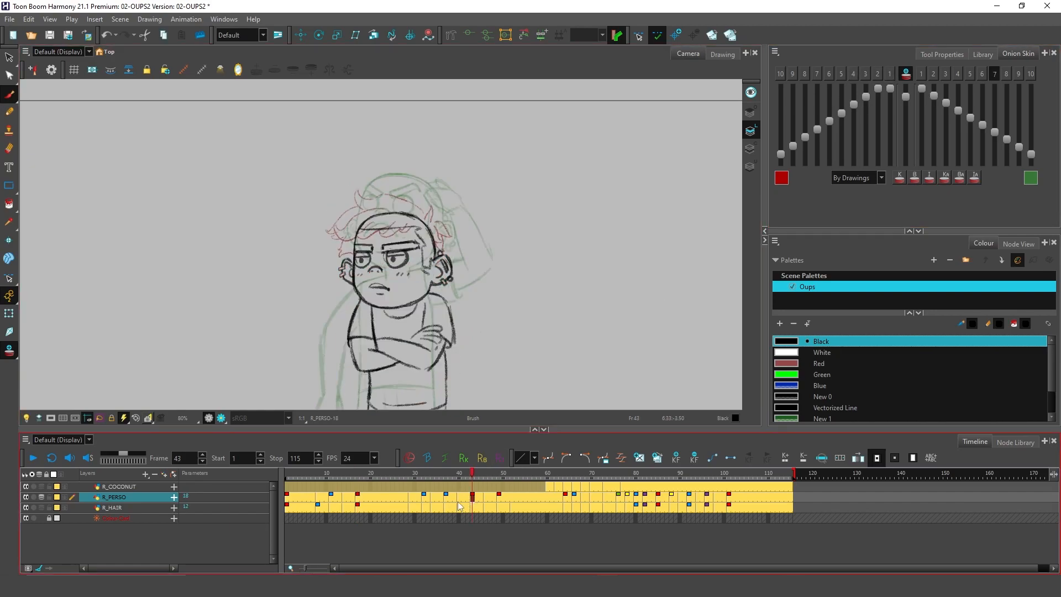
{"action": "left_click", "coordinate": [358, 503]}
Step: Filter the onion skin to key drawings with only the first next one shown, and compare frames 43 and 17
{"action": "left_click", "coordinate": [900, 178]}
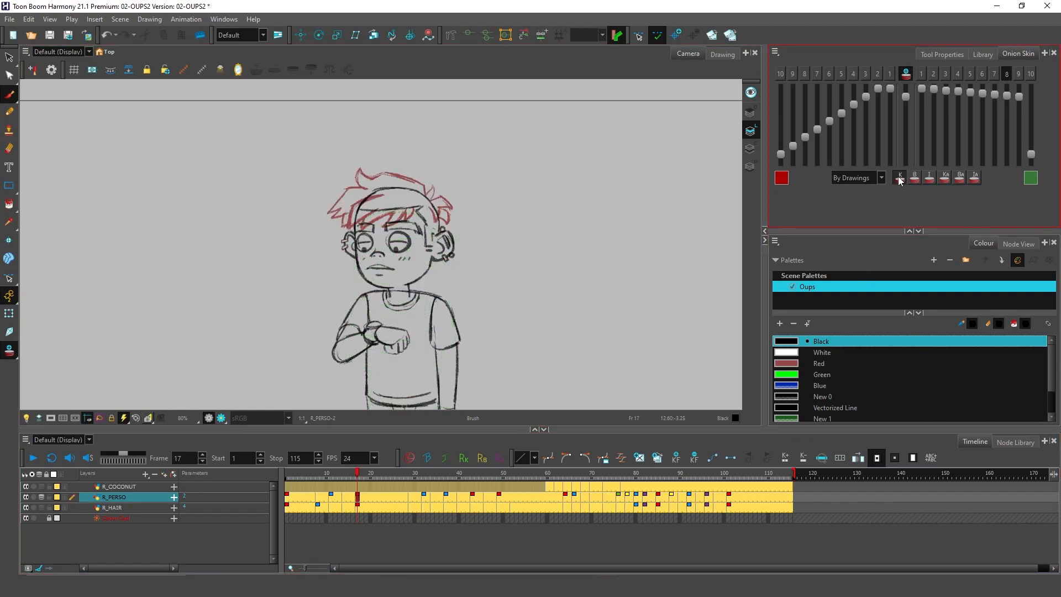
{"action": "left_click", "coordinate": [900, 178]}
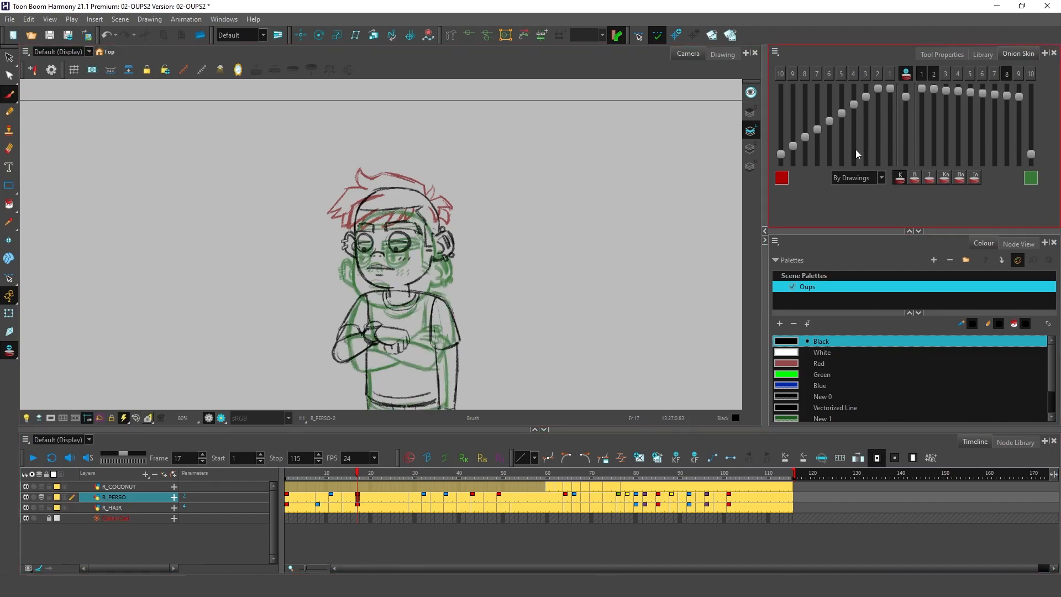
{"action": "left_click", "coordinate": [934, 74]}
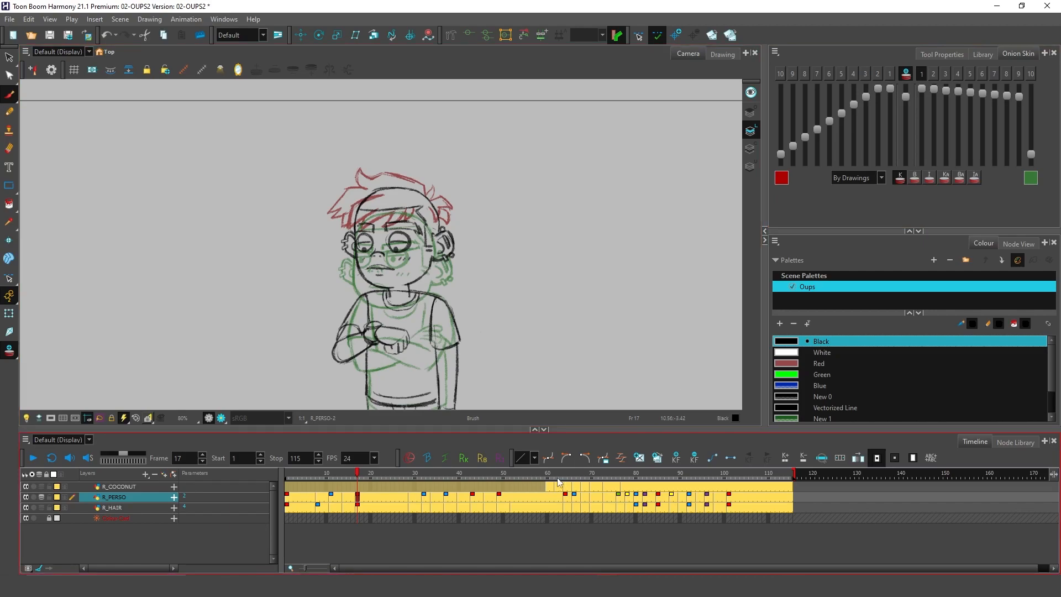
{"action": "left_click", "coordinate": [473, 499]}
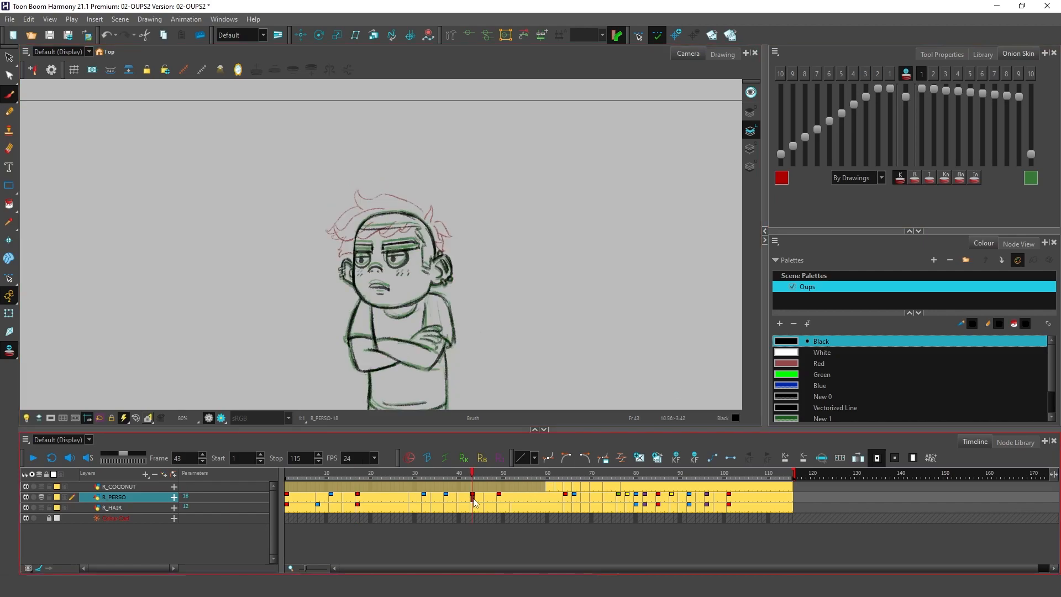
{"action": "left_click", "coordinate": [357, 500]}
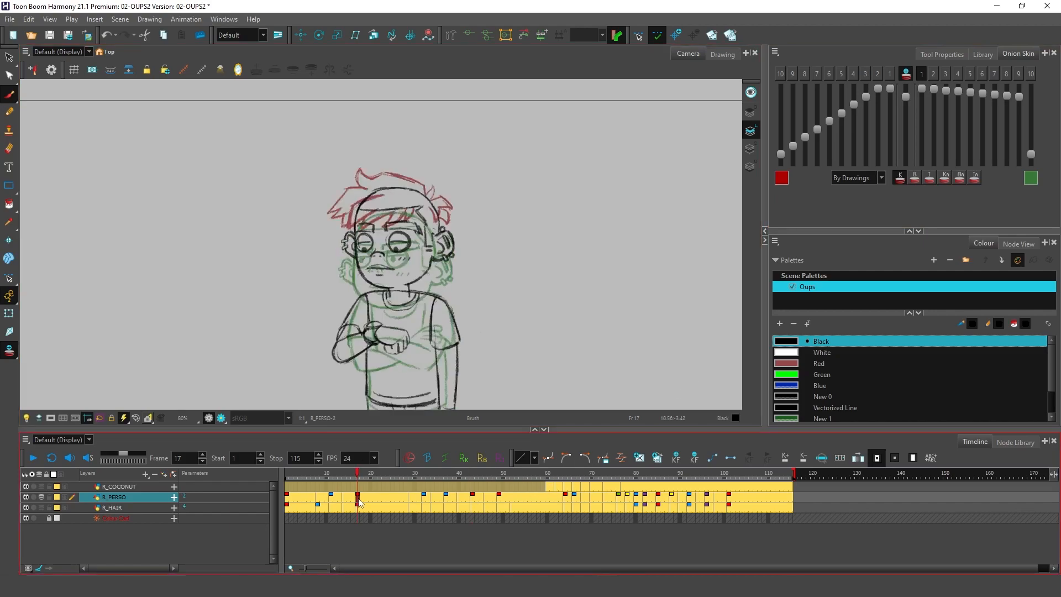
Step: Add breakdown drawings to the onion skin filter with four next drawings shown, and remove the key drawing filter
{"action": "left_click", "coordinate": [909, 180]}
{"action": "key", "text": "ctrl+Right"}
{"action": "key", "text": "ctrl+Right"}
{"action": "key", "text": "ctrl+Right"}
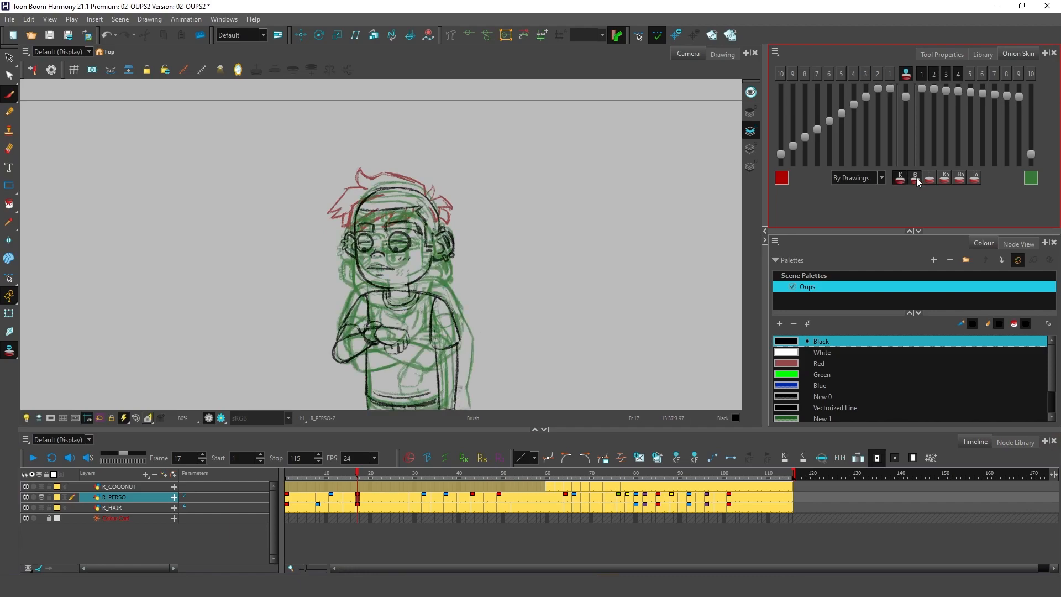
{"action": "left_click", "coordinate": [902, 177]}
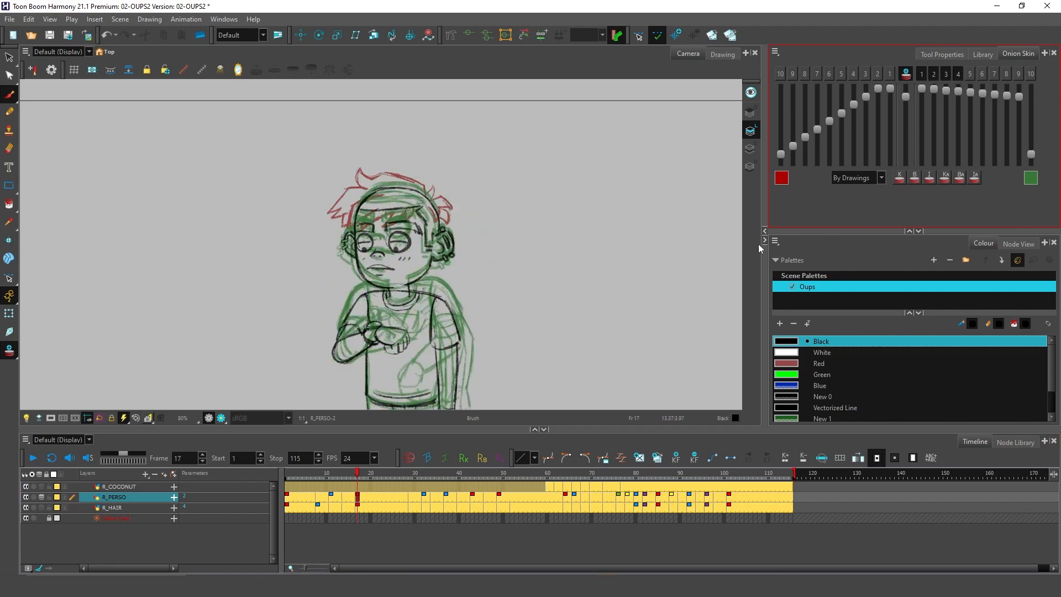